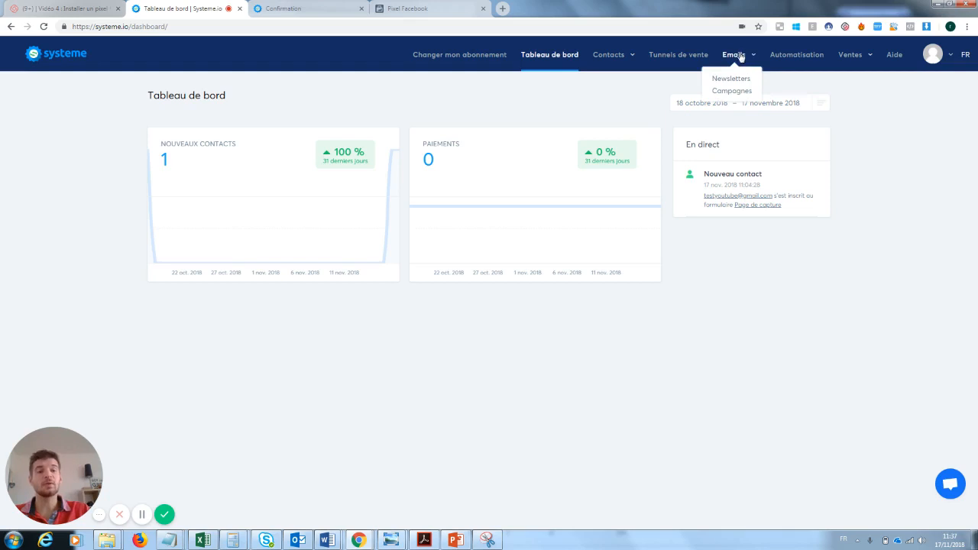
- Open the newsletter list, view the already sent "test" newsletter, and return to the list
{"action": "left_click", "coordinate": [733, 80]}
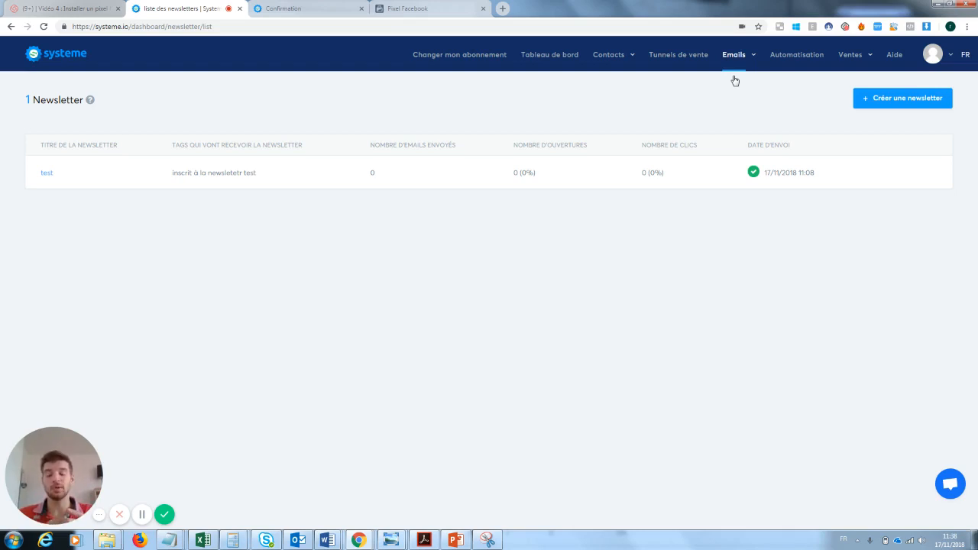
{"action": "left_click", "coordinate": [46, 175]}
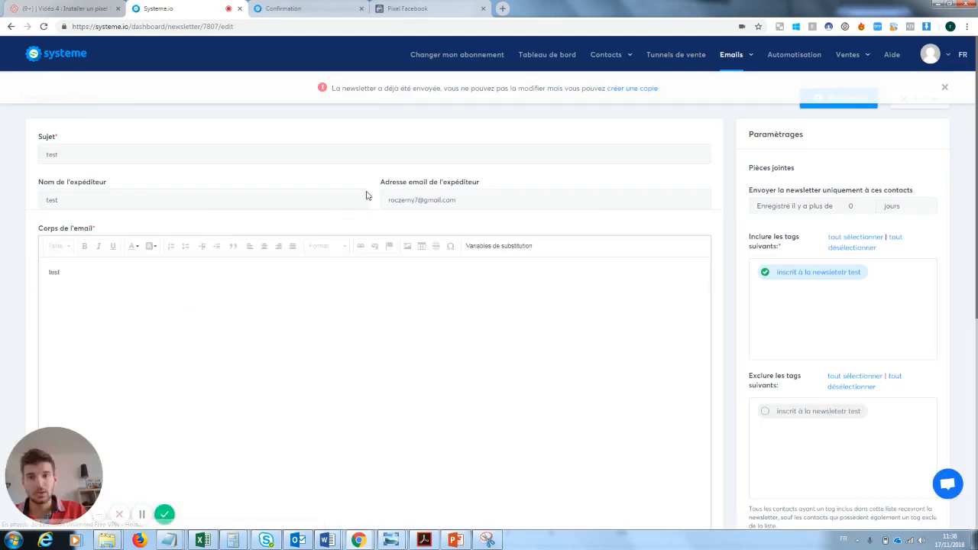
{"action": "left_click", "coordinate": [11, 27]}
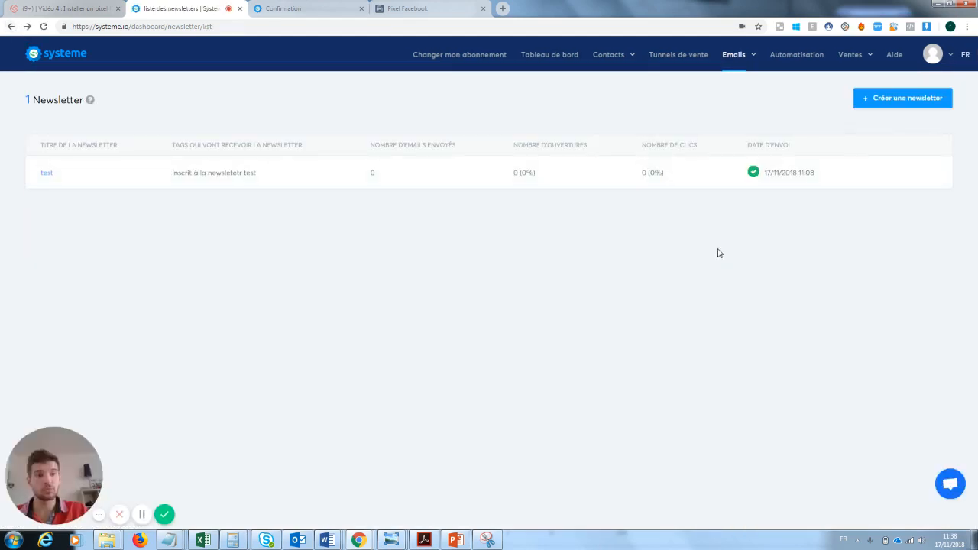
- Create a newsletter with the subject "Test numéro 2" and the sender name "Ecom French Touch"
{"action": "left_click", "coordinate": [911, 111]}
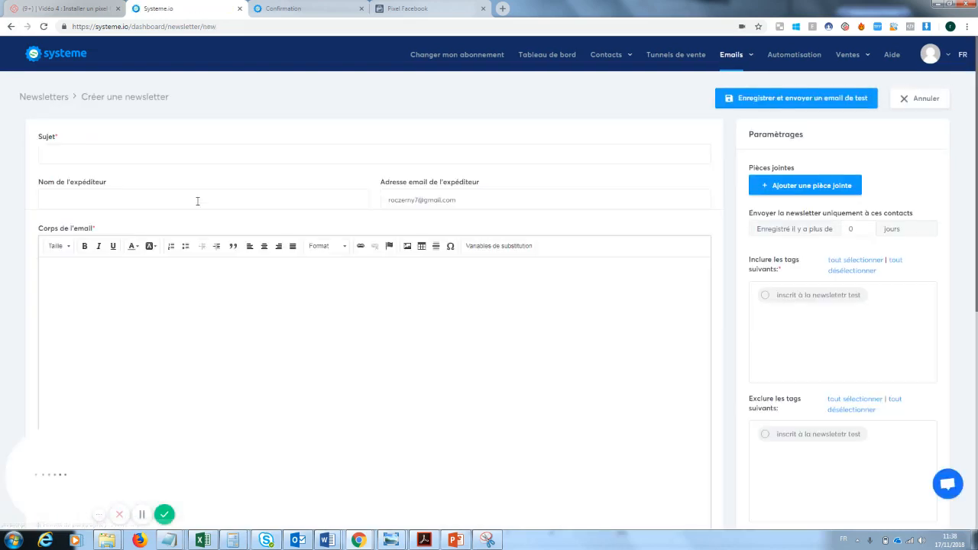
{"action": "left_click", "coordinate": [83, 155]}
{"action": "type", "text": "Test "}
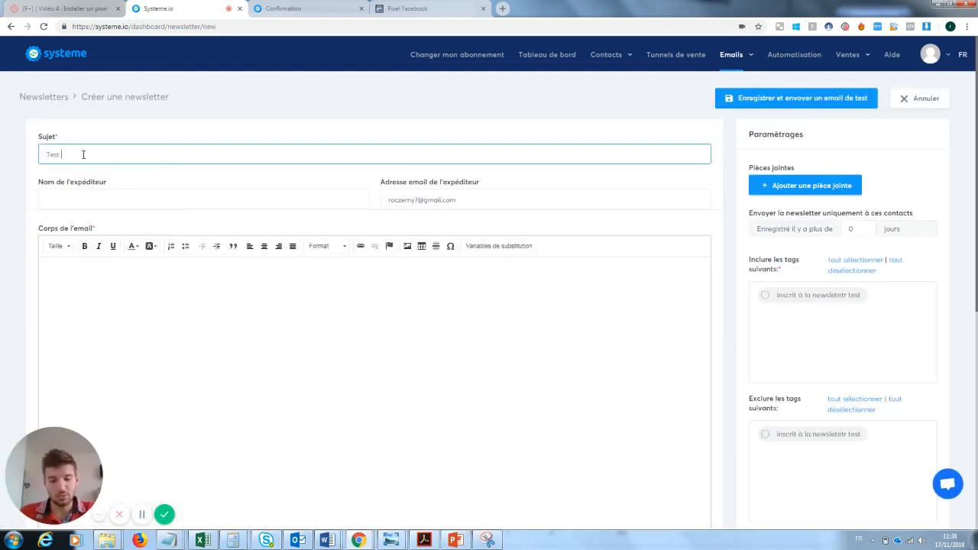
{"action": "type", "text": "numéro 2"}
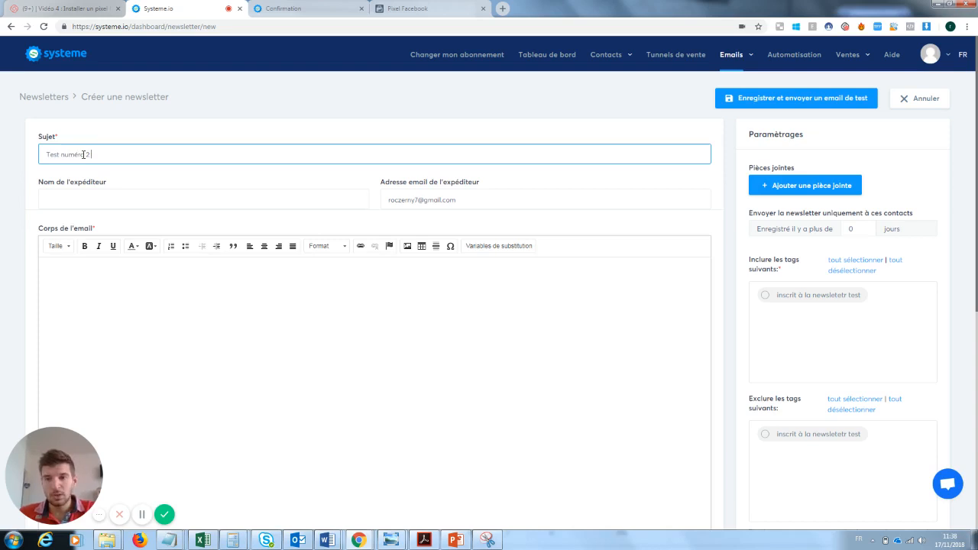
{"action": "left_click", "coordinate": [71, 197]}
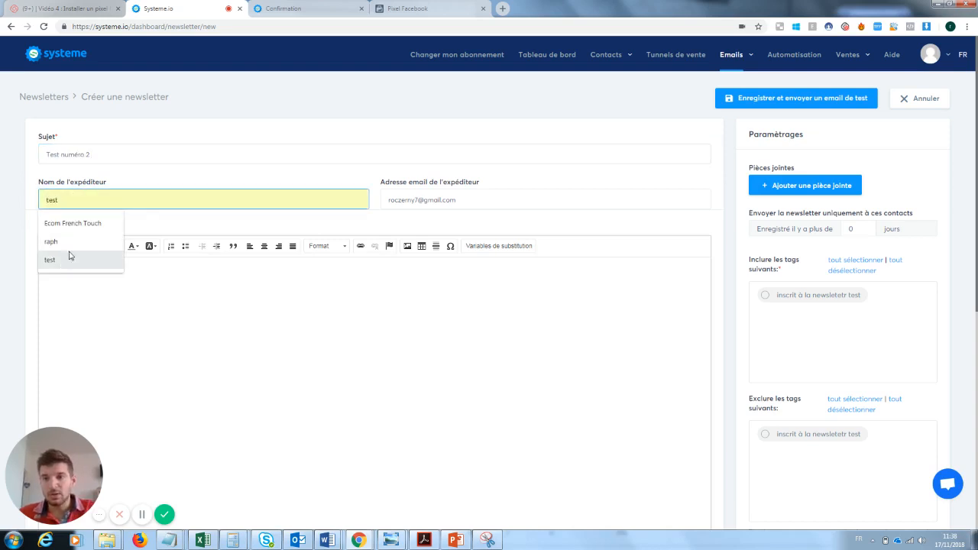
{"action": "left_click", "coordinate": [82, 232]}
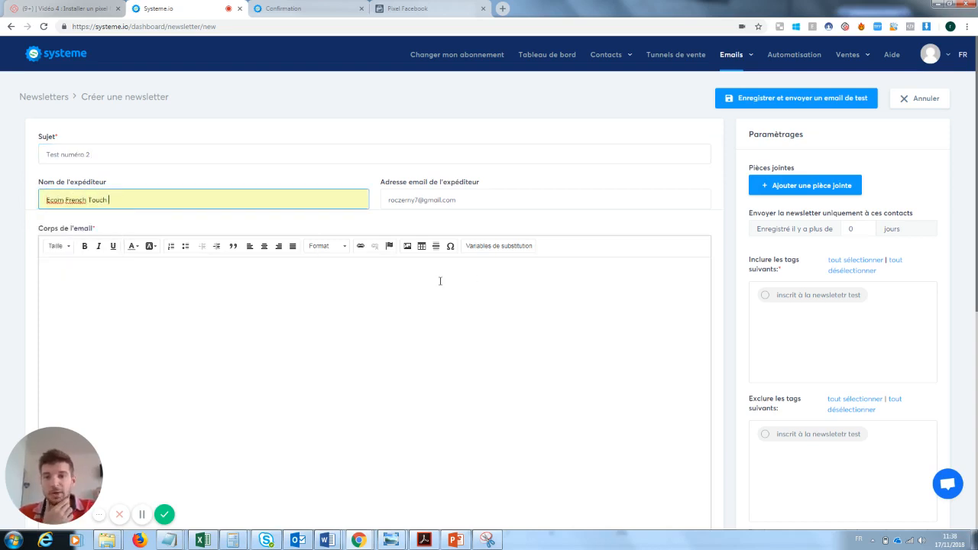
{"action": "left_click", "coordinate": [156, 336]}
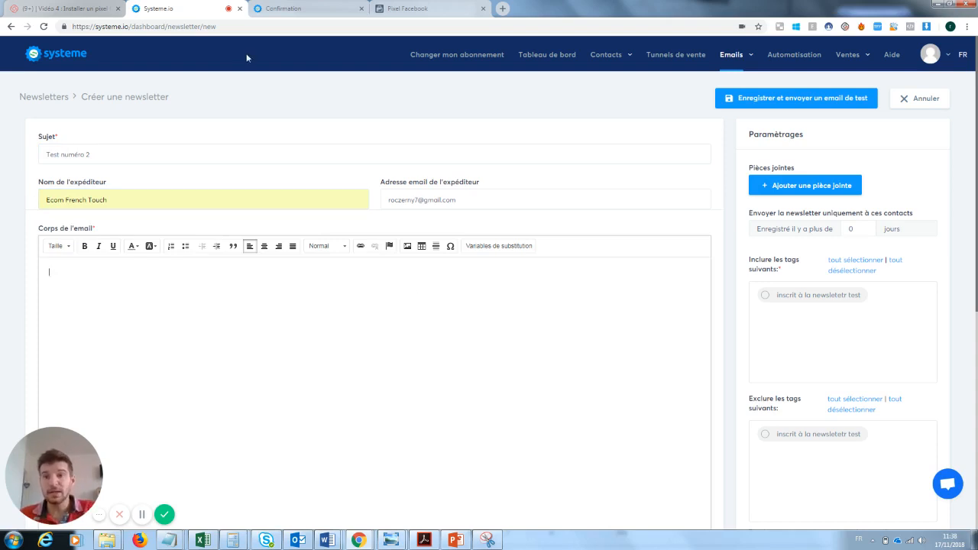
{"action": "left_click", "coordinate": [213, 31]}
{"action": "key", "text": "ctrl+c"}
{"action": "left_click", "coordinate": [229, 343]}
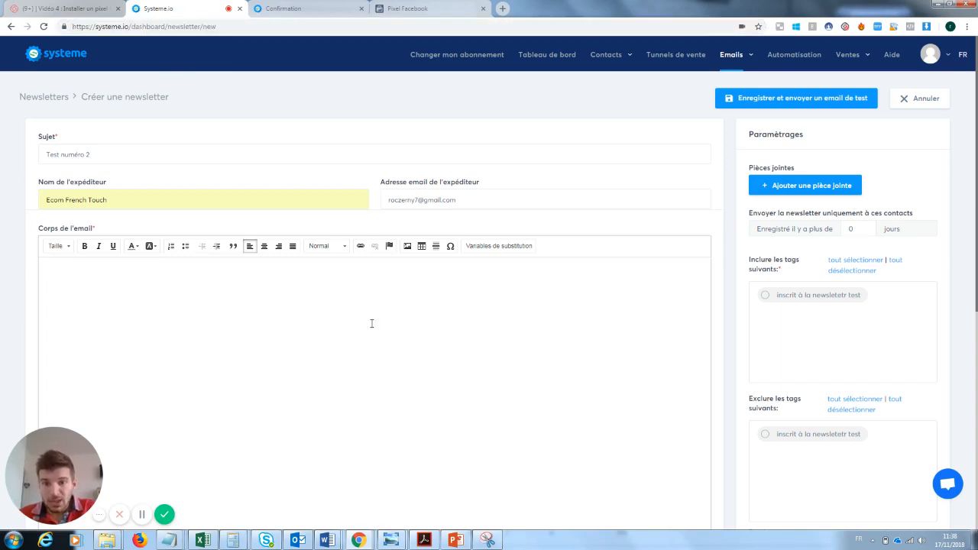
{"action": "left_click", "coordinate": [361, 245]}
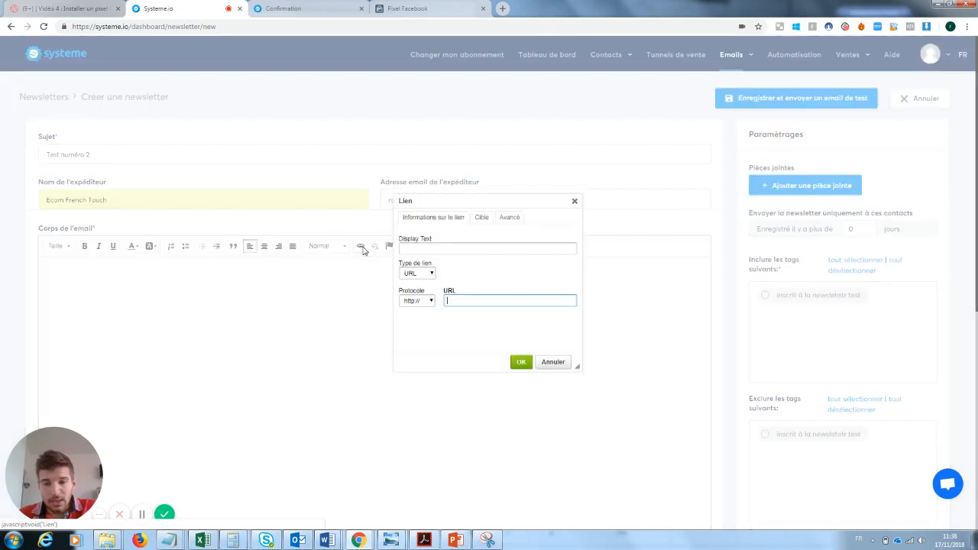
{"action": "key", "text": "ctrl+v"}
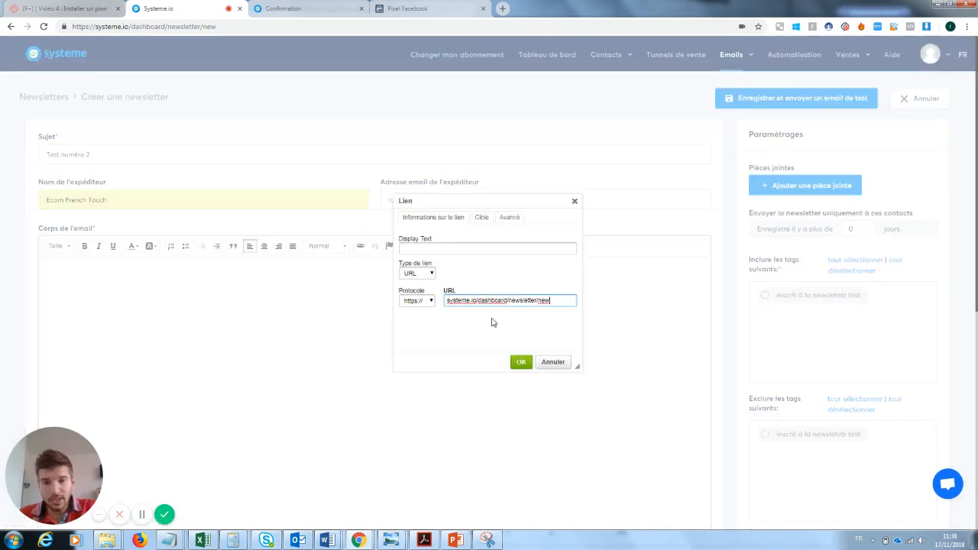
{"action": "left_click", "coordinate": [520, 362]}
{"action": "left_click", "coordinate": [151, 329]}
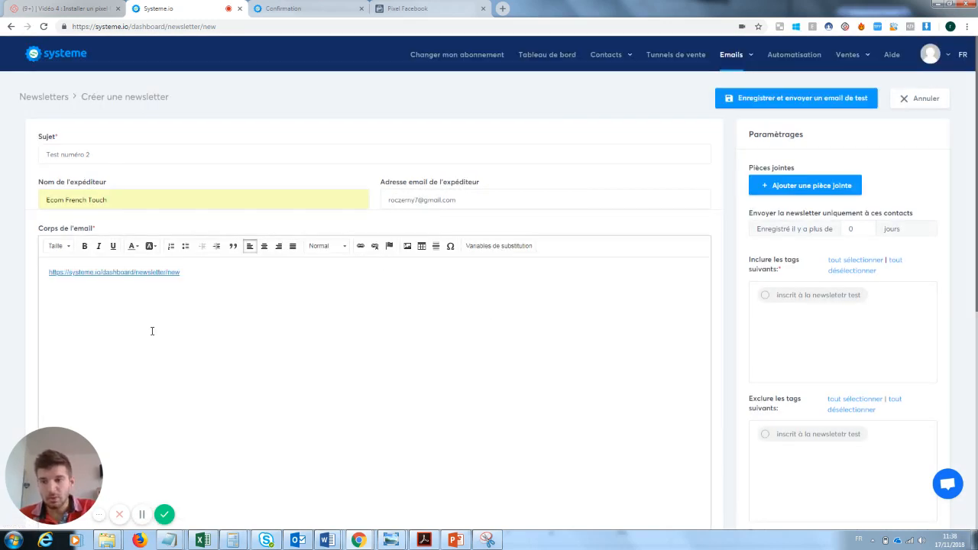
- Add five blank lines above the link in the email body
{"action": "left_click", "coordinate": [48, 272]}
{"action": "key", "text": "Return"}
{"action": "key", "text": "Return"}
{"action": "key", "text": "Return"}
{"action": "key", "text": "Return"}
{"action": "key", "text": "Return"}
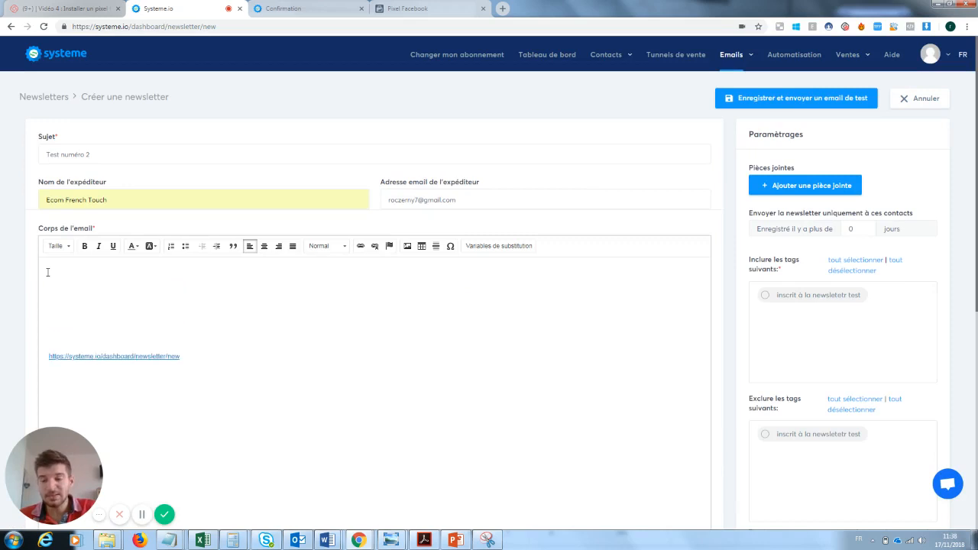
{"action": "left_click", "coordinate": [77, 278]}
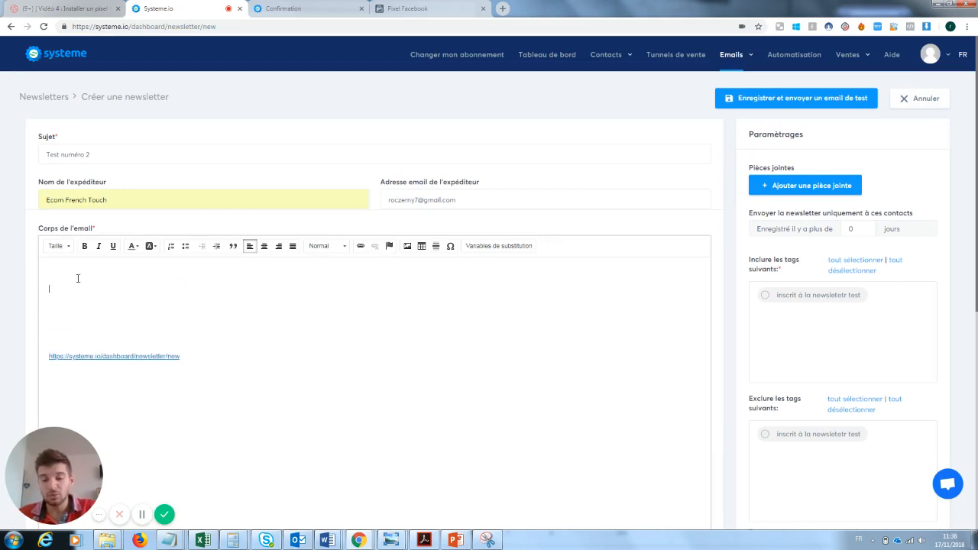
{"action": "type", "text": "bejkdbc"}
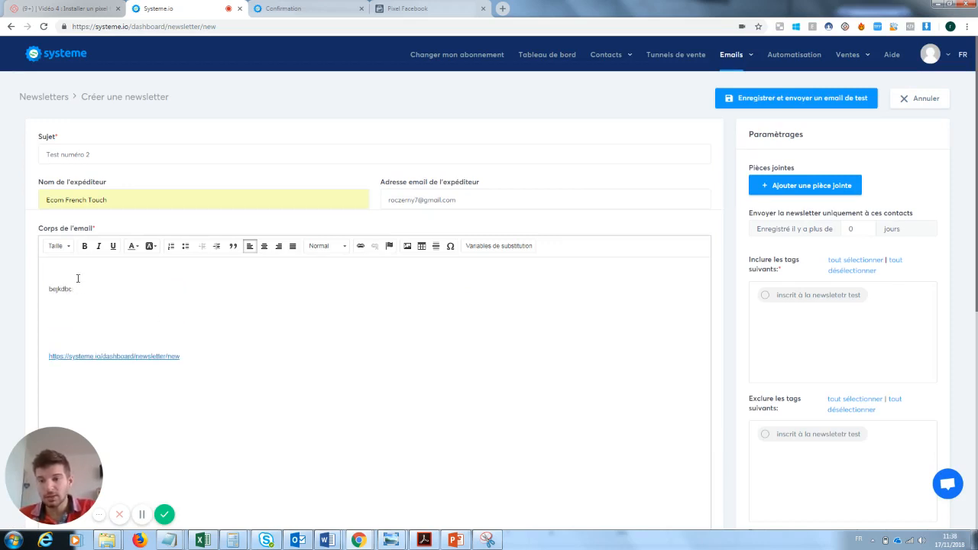
{"action": "key", "text": "BackSpace"}
{"action": "key", "text": "BackSpace"}
{"action": "key", "text": "BackSpace"}
{"action": "key", "text": "BackSpace"}
{"action": "key", "text": "BackSpace"}
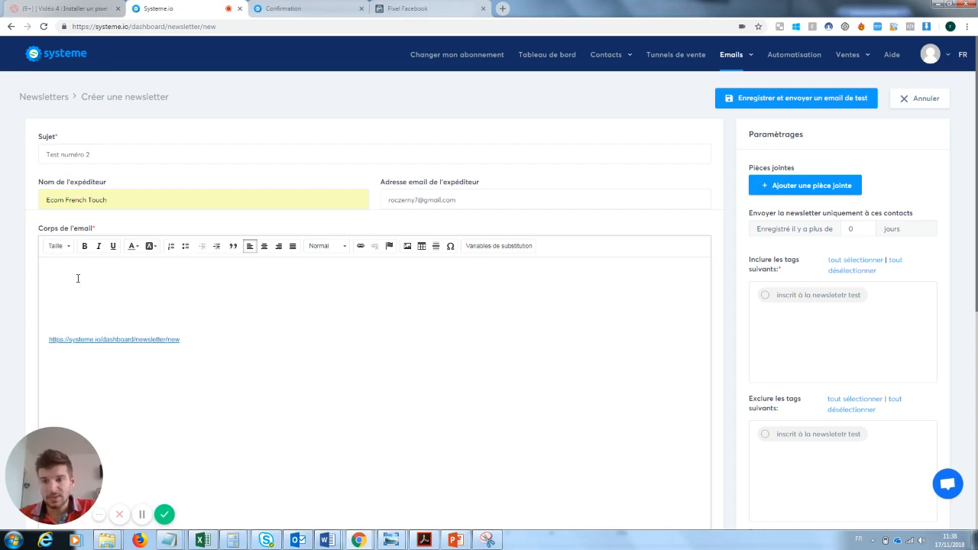
- Write the greeting "Salut ," above the link and insert the Prénom substitution variable on the line below it
{"action": "type", "text": "Salut ,"}
{"action": "key", "text": "Return"}
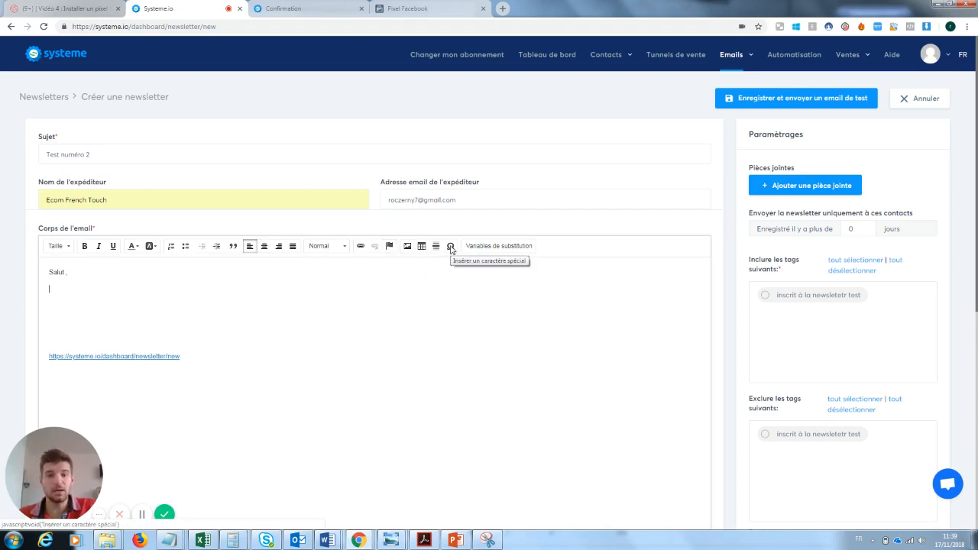
{"action": "left_click", "coordinate": [489, 249]}
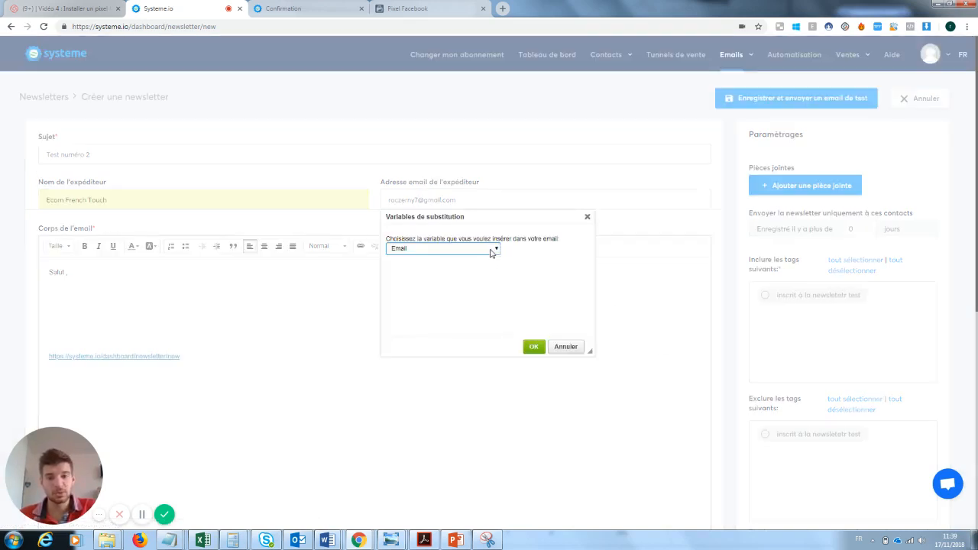
{"action": "left_click", "coordinate": [487, 251]}
{"action": "left_click", "coordinate": [437, 266]}
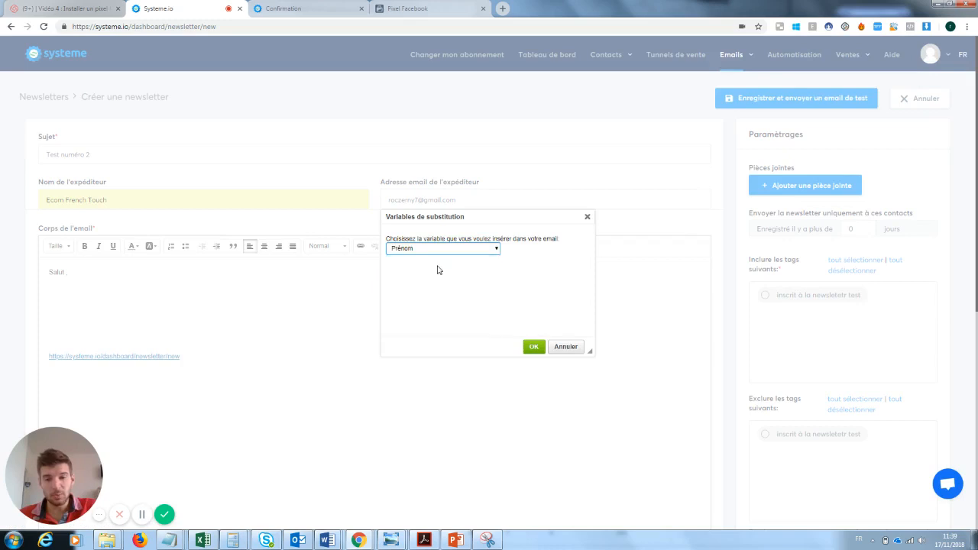
{"action": "left_click", "coordinate": [533, 347]}
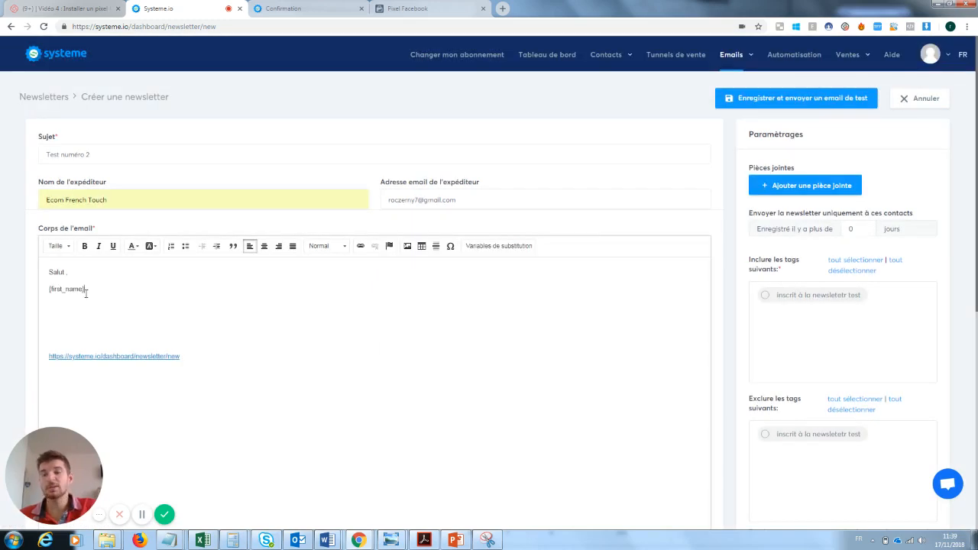
- Move the {first_name} variable up into the greeting, between "Salut" and the comma
{"action": "left_click_drag", "start_coordinate": [85, 289], "coordinate": [39, 295]}
{"action": "left_click", "coordinate": [172, 322]}
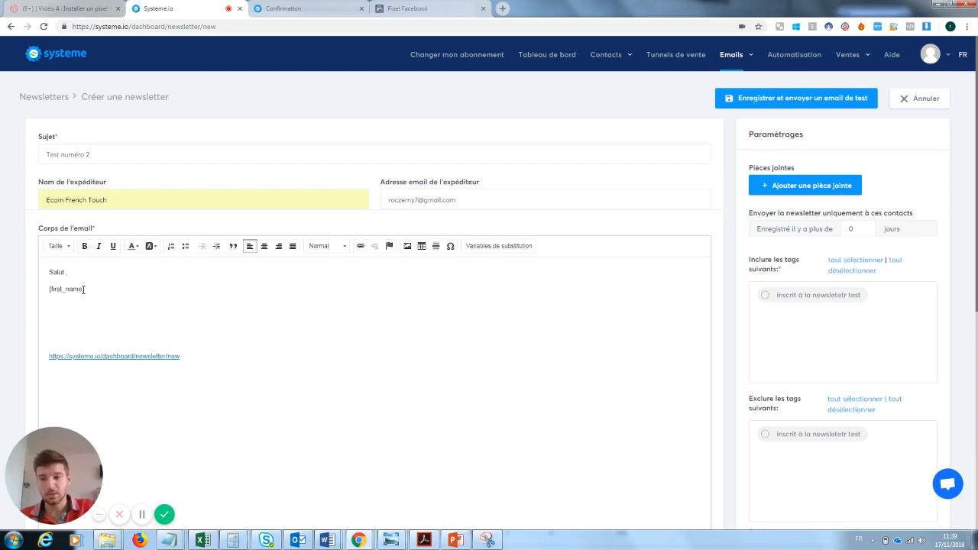
{"action": "left_click_drag", "start_coordinate": [83, 289], "coordinate": [47, 290]}
{"action": "key", "text": "ctrl+c"}
{"action": "key", "text": "BackSpace"}
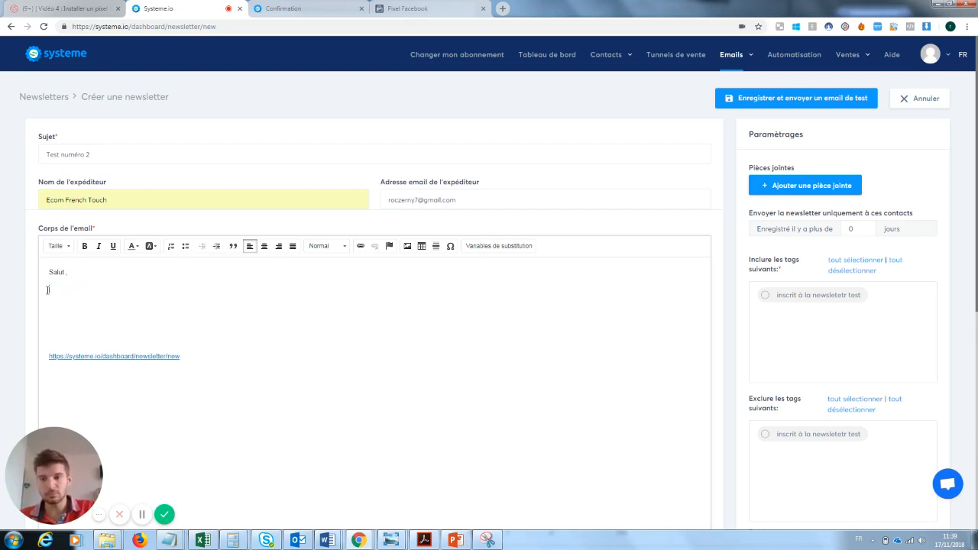
{"action": "left_click", "coordinate": [67, 272]}
{"action": "key", "text": "BackSpace"}
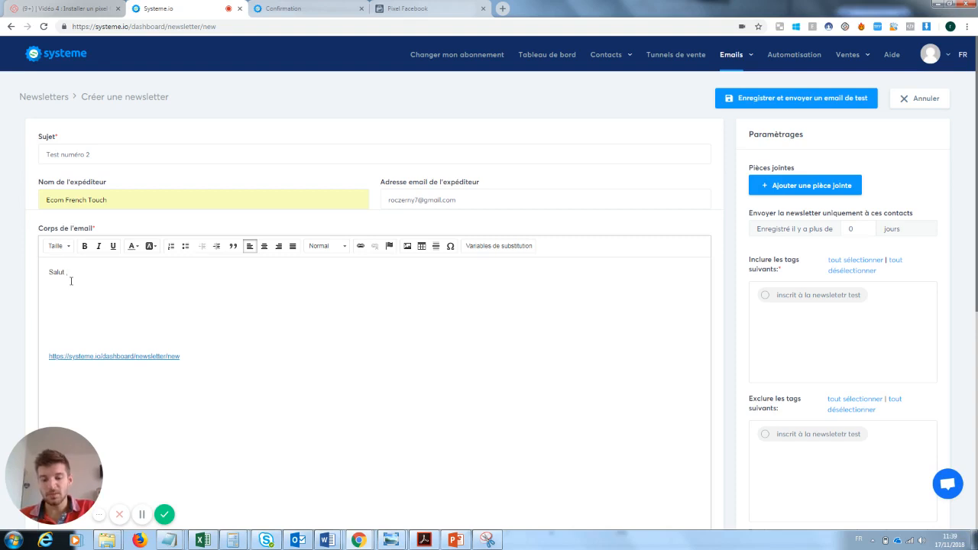
{"action": "key", "text": "ctrl+v"}
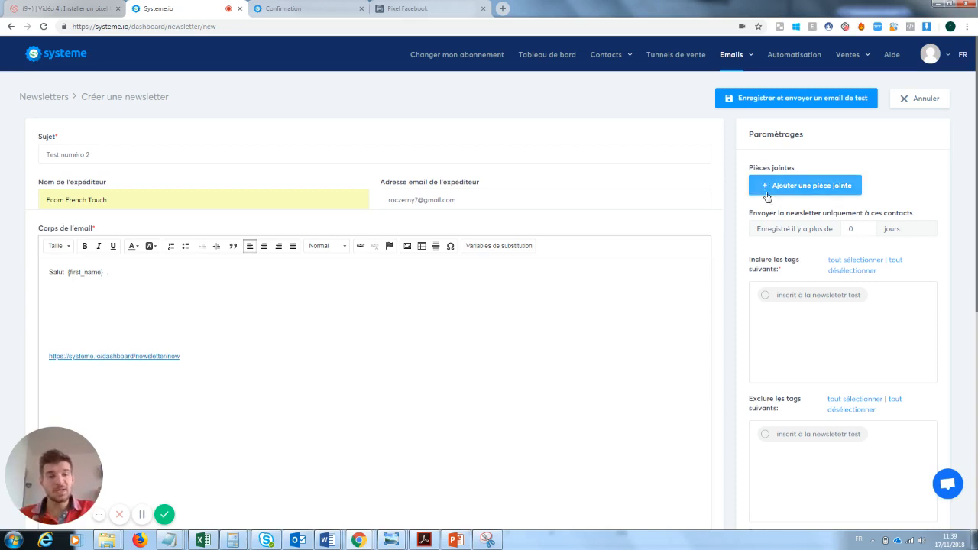
- Include the tag "inscrit à la newsletetr test" as recipients and save the newsletter with the test email option
{"action": "scroll", "coordinate": [876, 178], "scroll_direction": "down", "scroll_amount": 1}
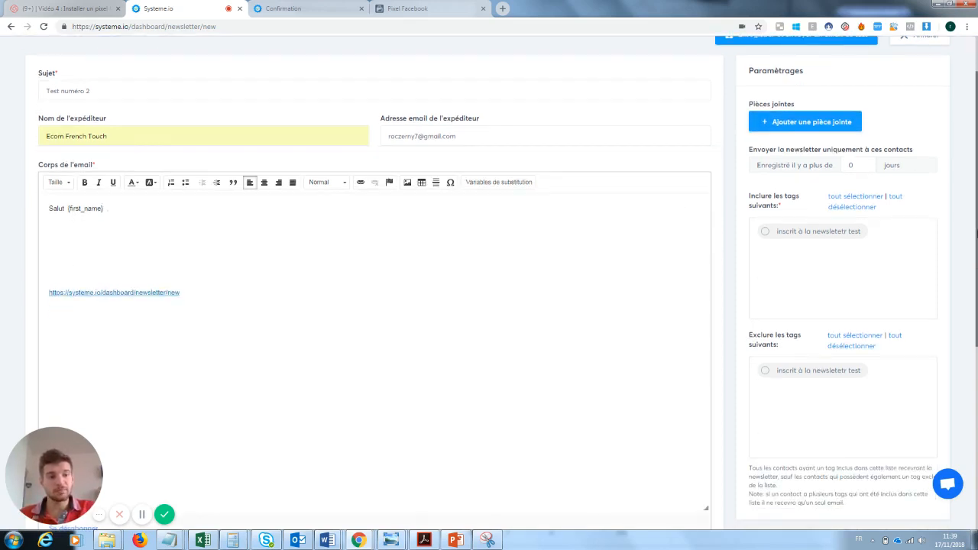
{"action": "left_click", "coordinate": [767, 224]}
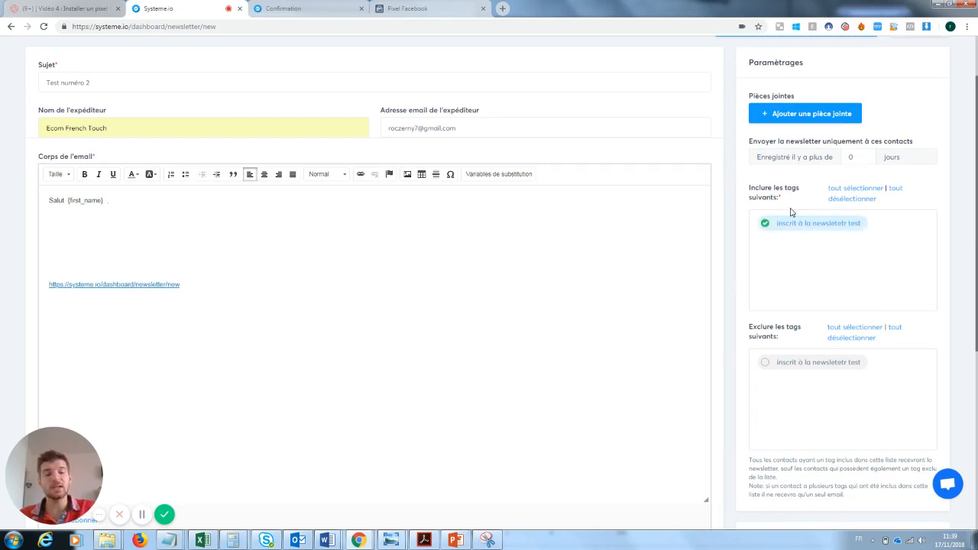
{"action": "scroll", "coordinate": [766, 223], "scroll_direction": "down", "scroll_amount": 5}
{"action": "scroll", "coordinate": [497, 275], "scroll_direction": "up", "scroll_amount": 5}
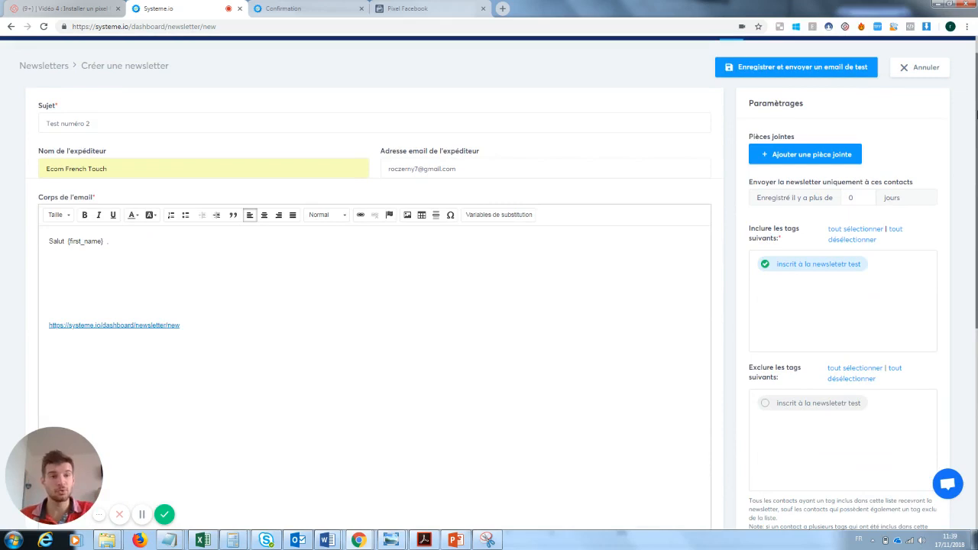
{"action": "left_click", "coordinate": [790, 75]}
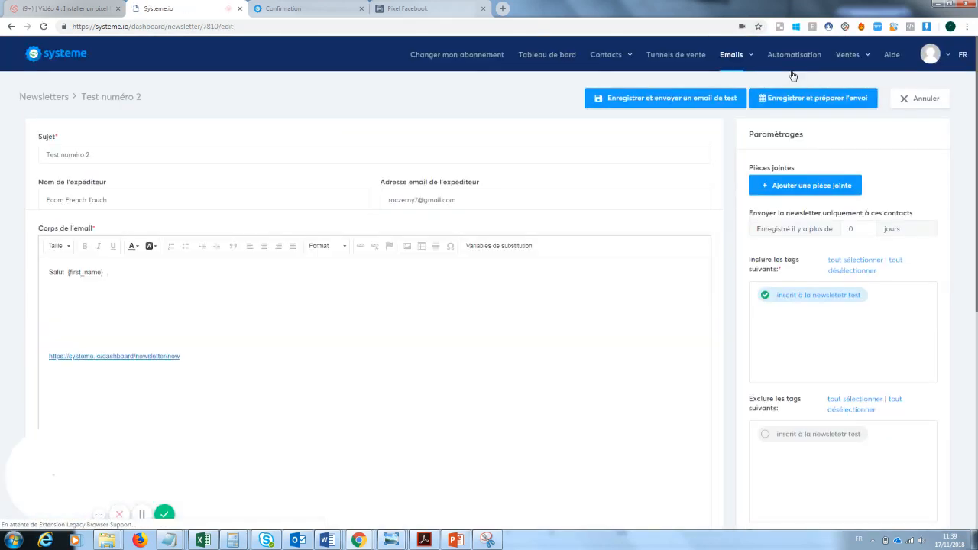
{"action": "scroll", "coordinate": [976, 158], "scroll_direction": "down", "scroll_amount": 1}
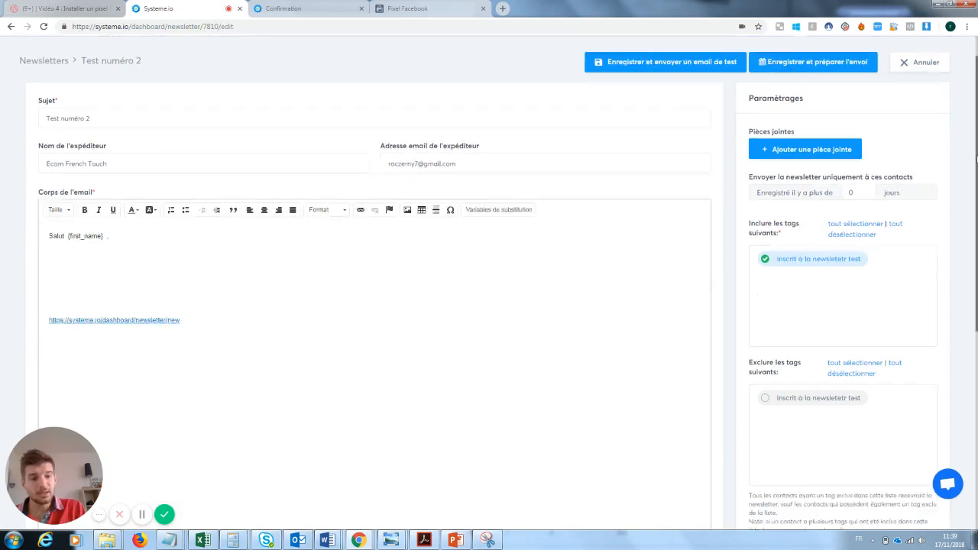
{"action": "scroll", "coordinate": [975, 159], "scroll_direction": "down", "scroll_amount": 2}
{"action": "scroll", "coordinate": [976, 152], "scroll_direction": "up", "scroll_amount": 2}
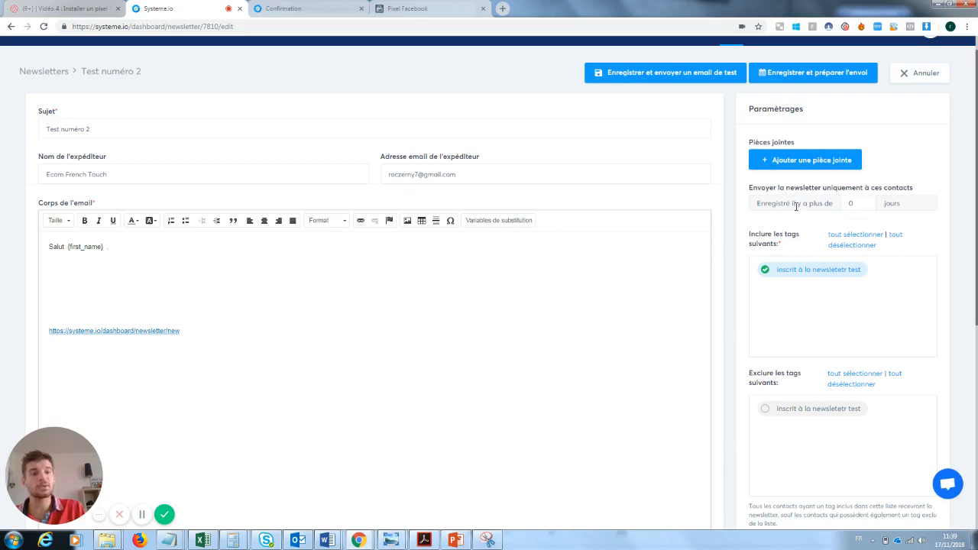
{"action": "left_click", "coordinate": [863, 202]}
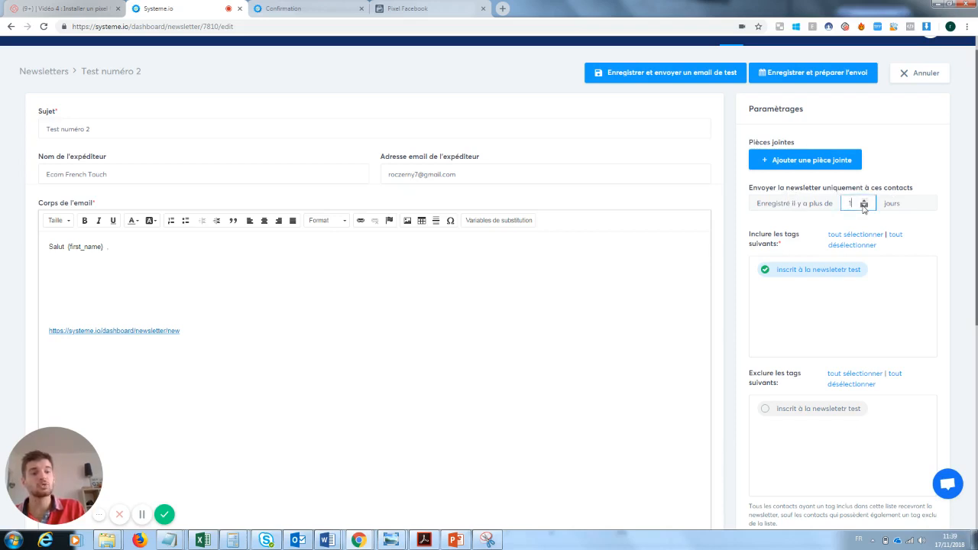
{"action": "left_click", "coordinate": [864, 207]}
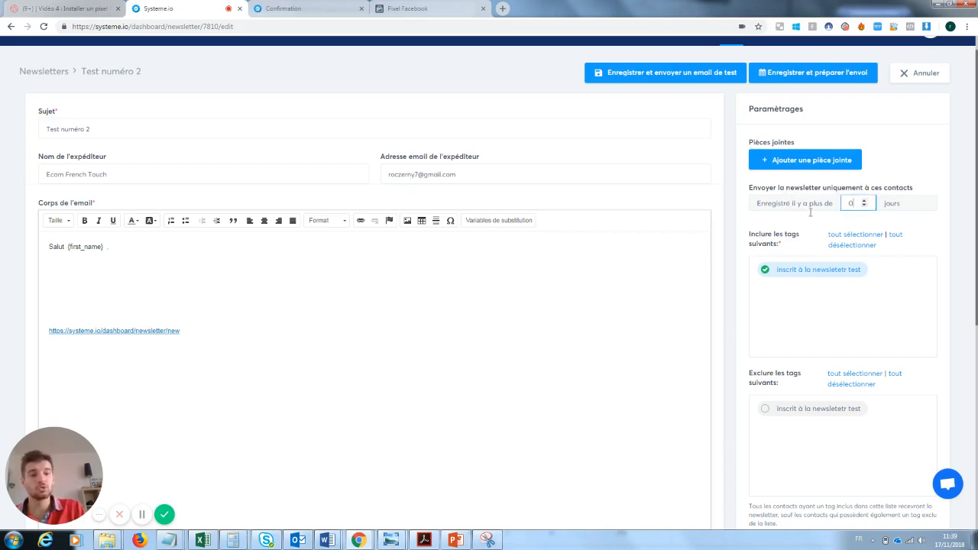
- Save the newsletter, go on to its sending preparation, and view the scheduling calendar and the test address field
{"action": "left_click", "coordinate": [817, 74]}
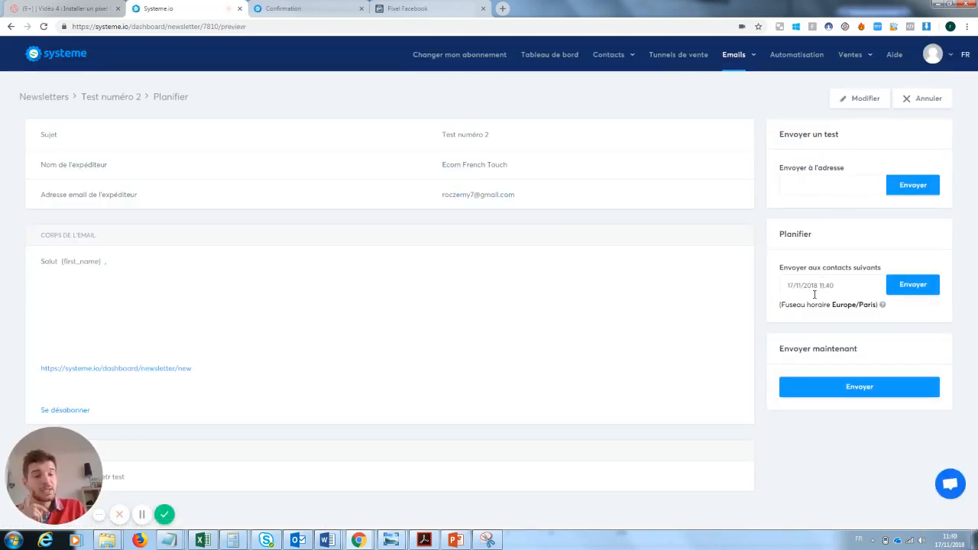
{"action": "left_click", "coordinate": [837, 285]}
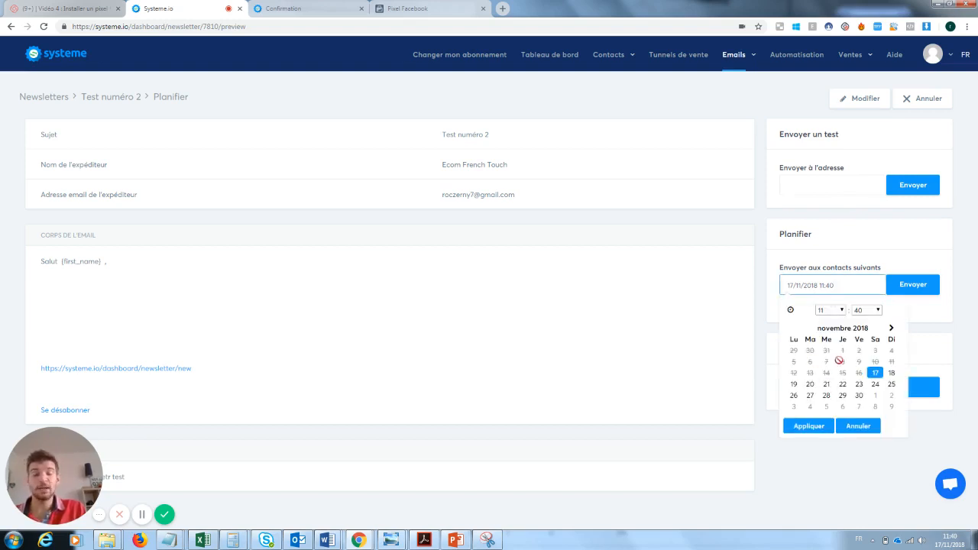
{"action": "left_click", "coordinate": [623, 328]}
{"action": "left_click", "coordinate": [800, 187]}
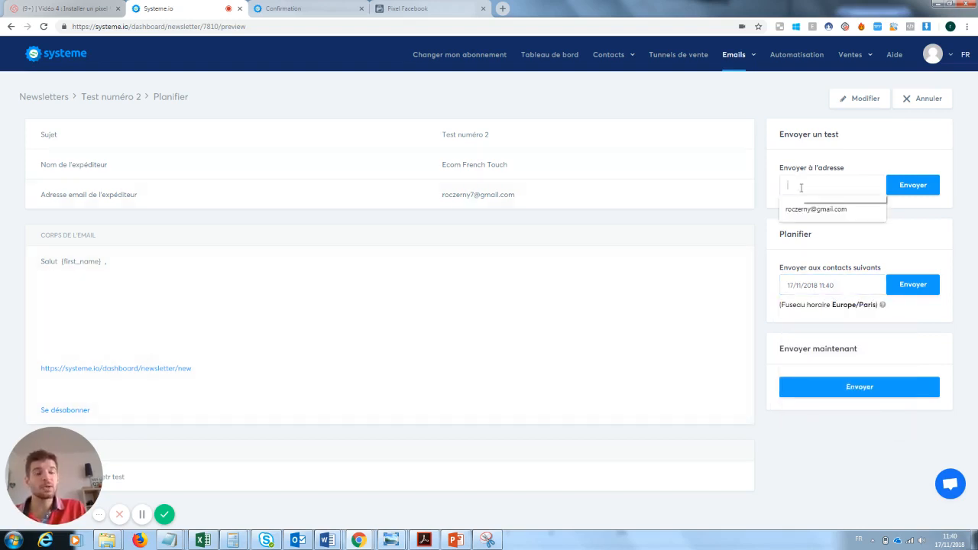
{"action": "left_click", "coordinate": [629, 258]}
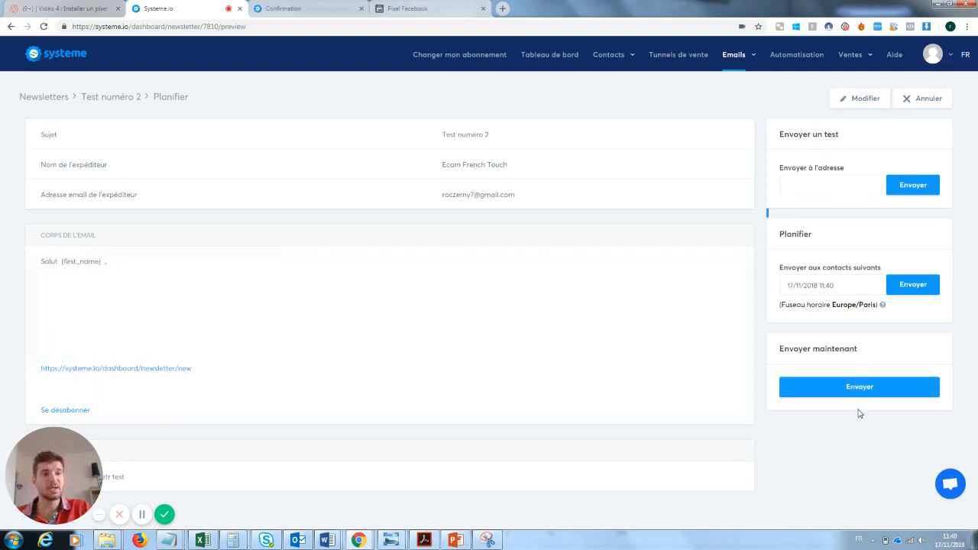
- Create an email campaign named "mail 1" with the description "1"
{"action": "mouse_move", "coordinate": [850, 54]}
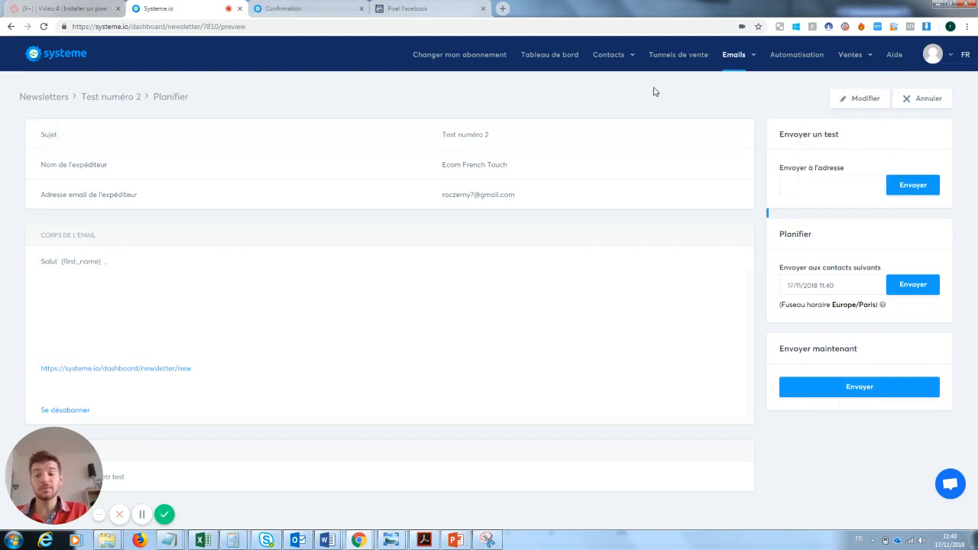
{"action": "mouse_move", "coordinate": [735, 59]}
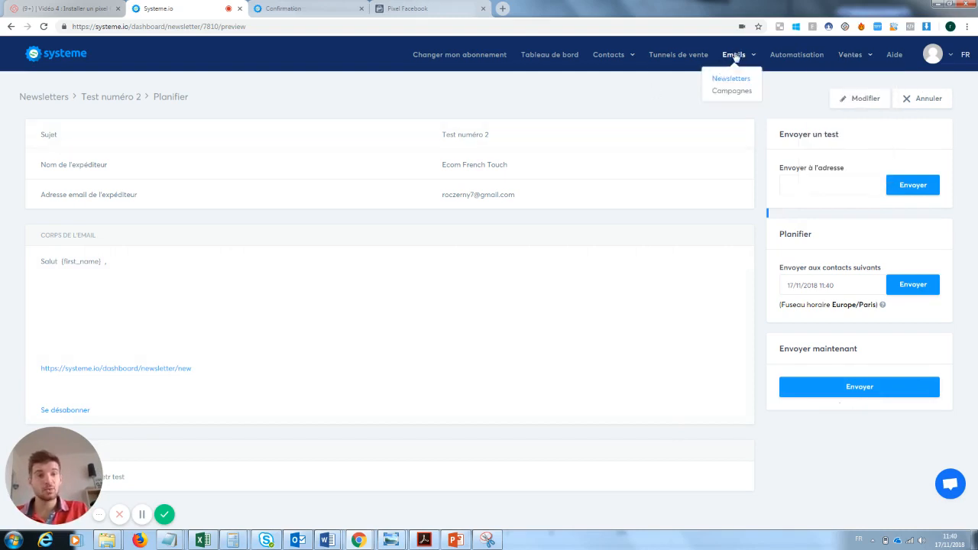
{"action": "left_click", "coordinate": [722, 95]}
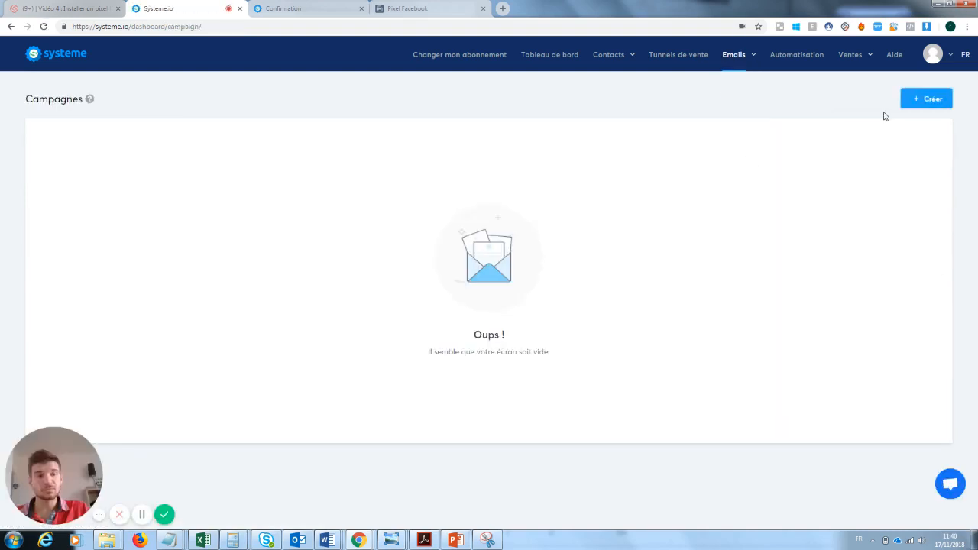
{"action": "left_click", "coordinate": [922, 100]}
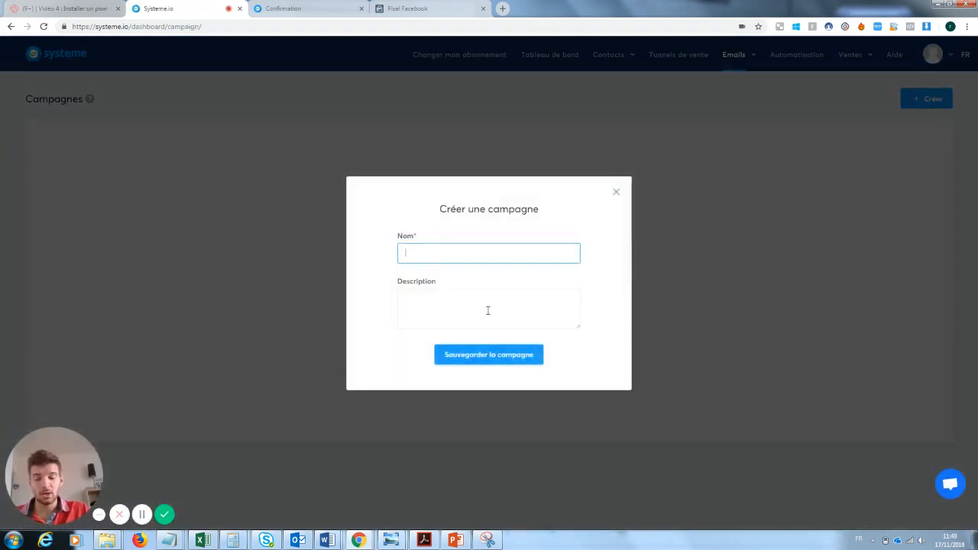
{"action": "type", "text": "mo"}
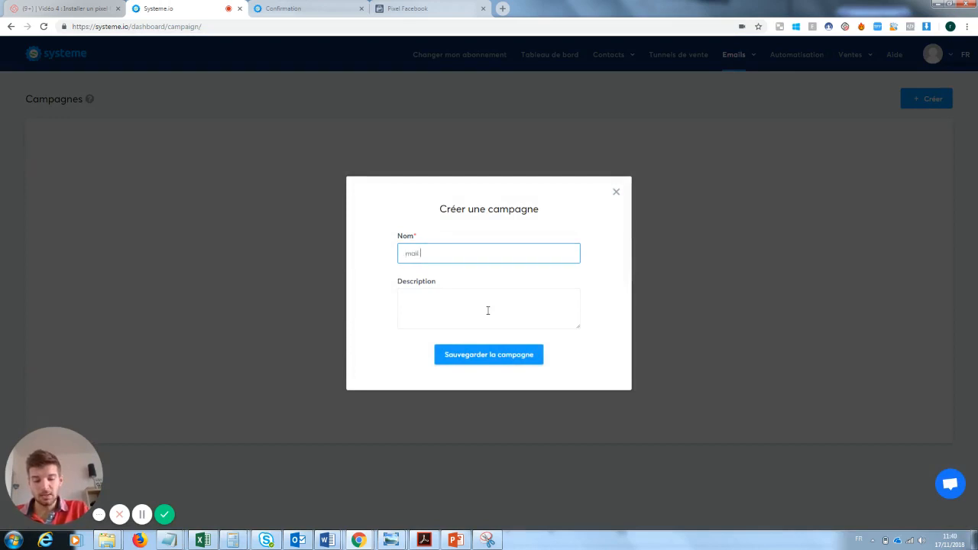
{"action": "left_click", "coordinate": [488, 310]}
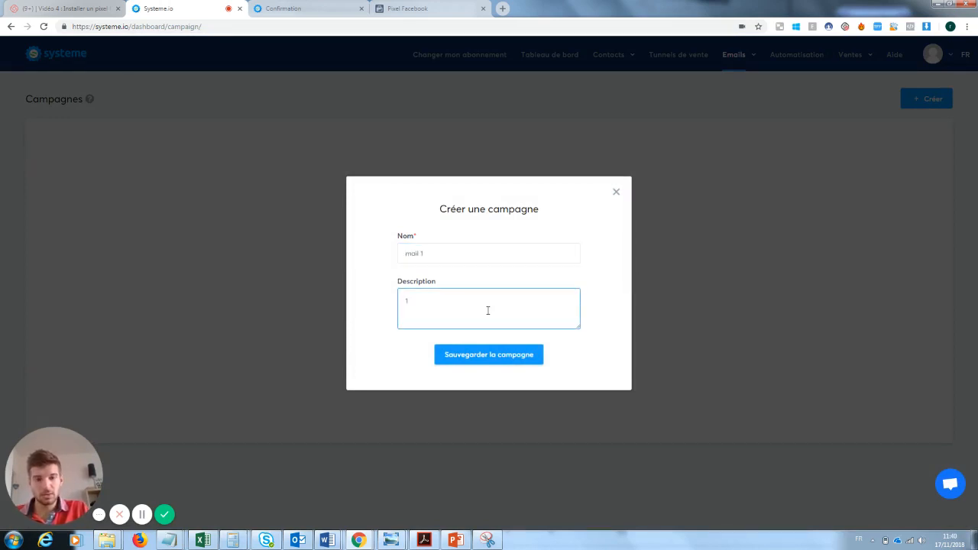
{"action": "left_click", "coordinate": [498, 359]}
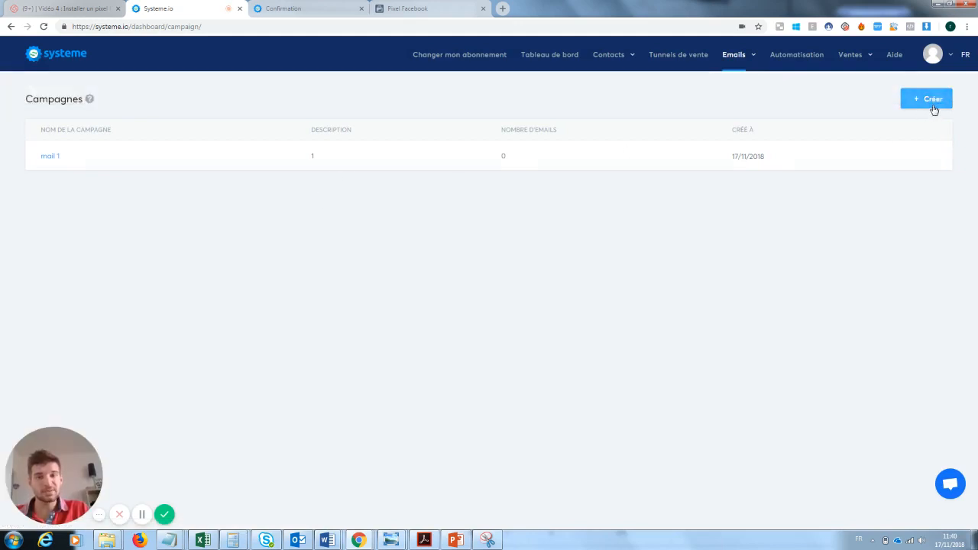
- Create a second email campaign named "mail 2" with the description "2"
{"action": "left_click", "coordinate": [934, 110]}
{"action": "type", "text": "mail"}
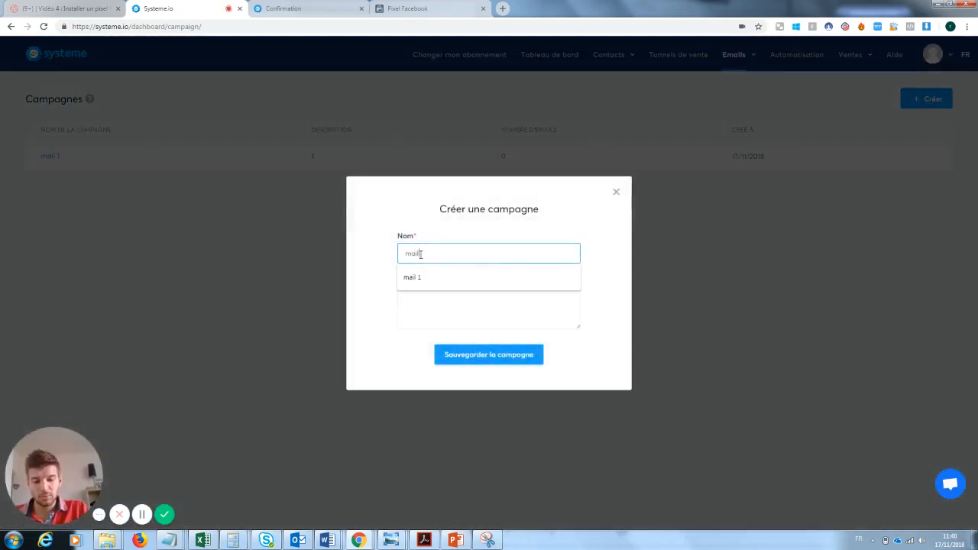
{"action": "type", "text": " 2"}
{"action": "key", "text": "Tab"}
{"action": "type", "text": "2"}
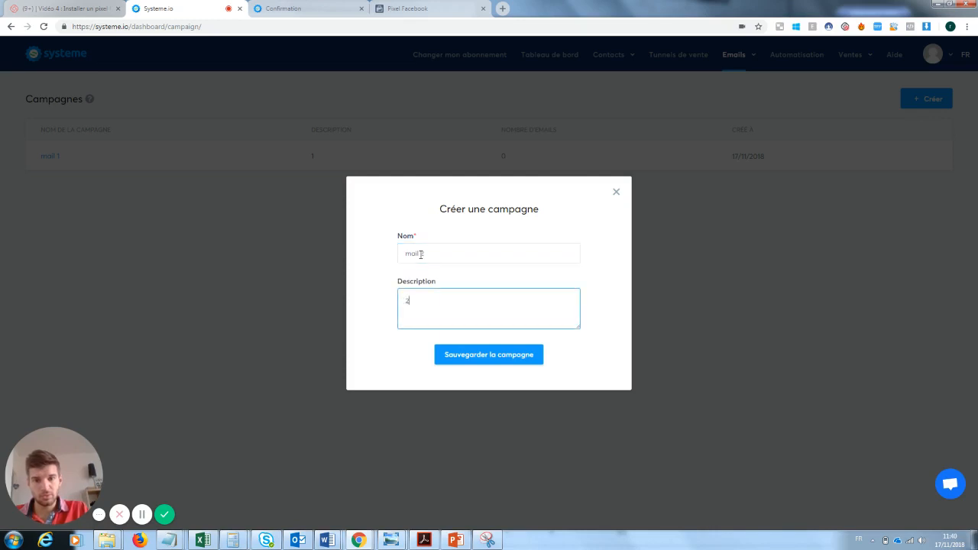
{"action": "left_click", "coordinate": [489, 354]}
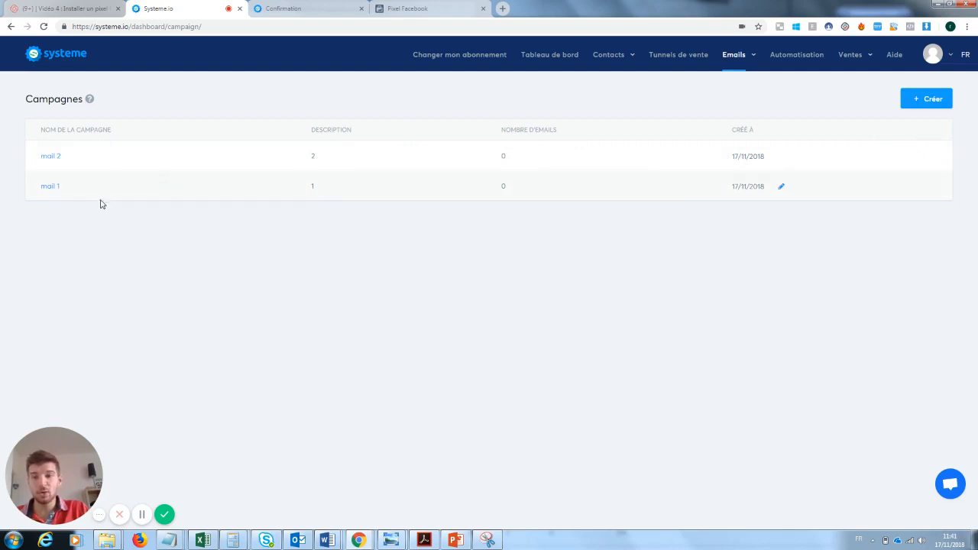
- View the edit form of the "mail 1" campaign, both from inside the campaign and from the campaign list
{"action": "left_click", "coordinate": [50, 186]}
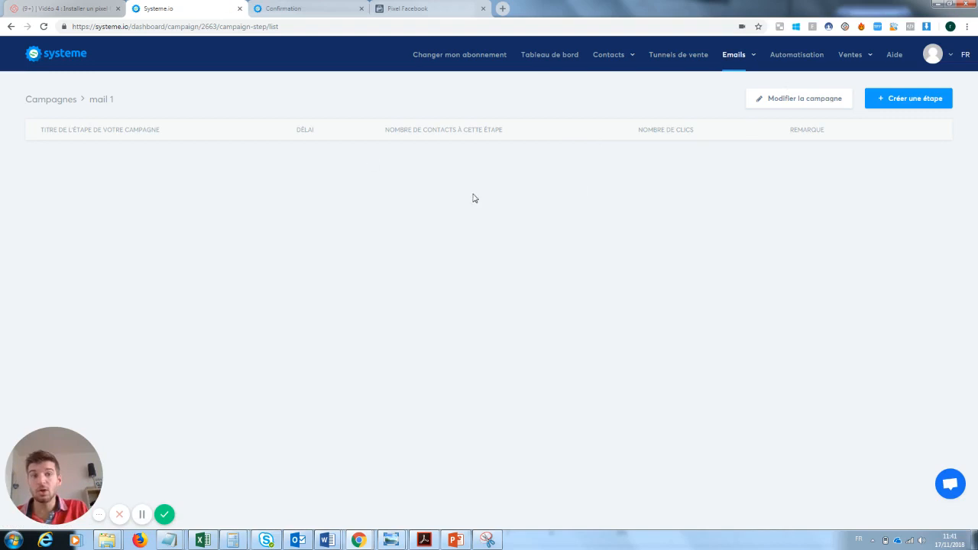
{"action": "left_click", "coordinate": [804, 110]}
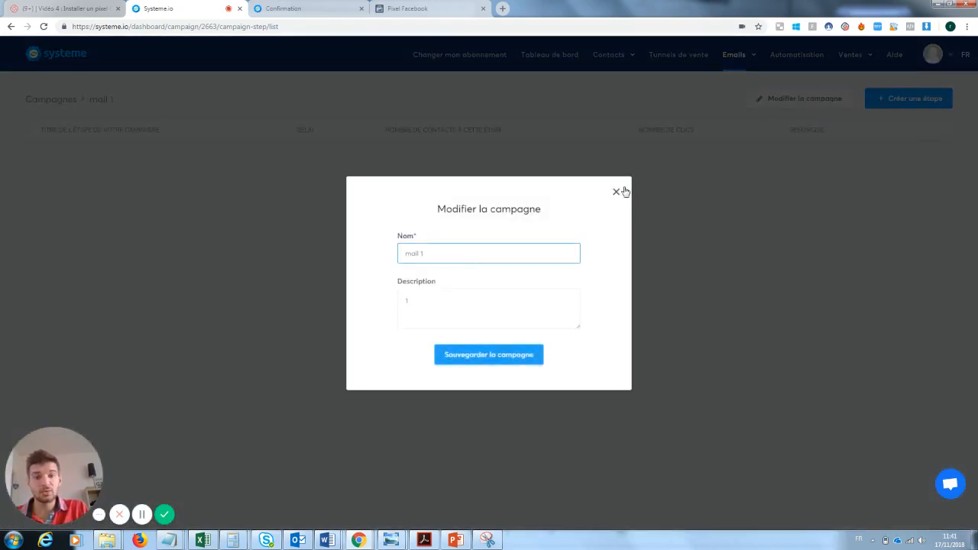
{"action": "left_click", "coordinate": [616, 194]}
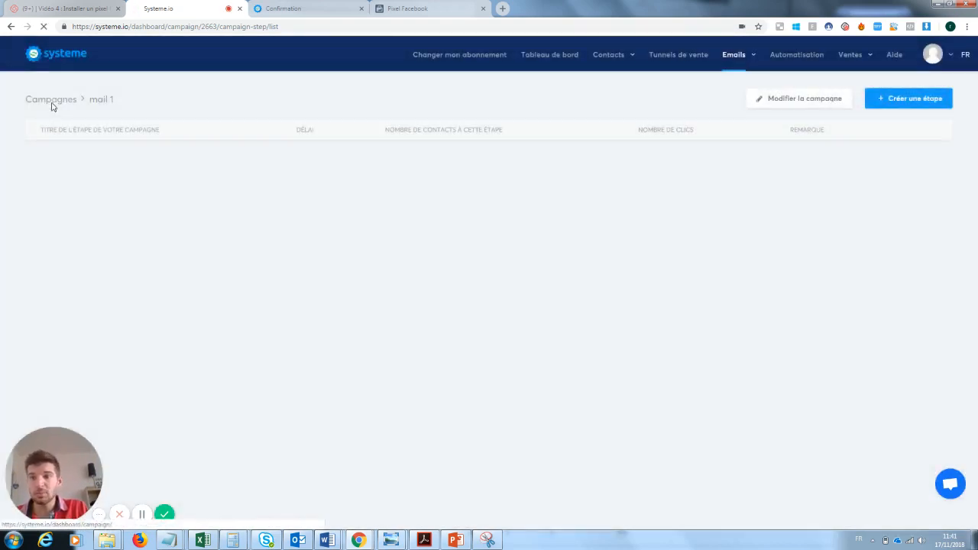
{"action": "left_click", "coordinate": [52, 103]}
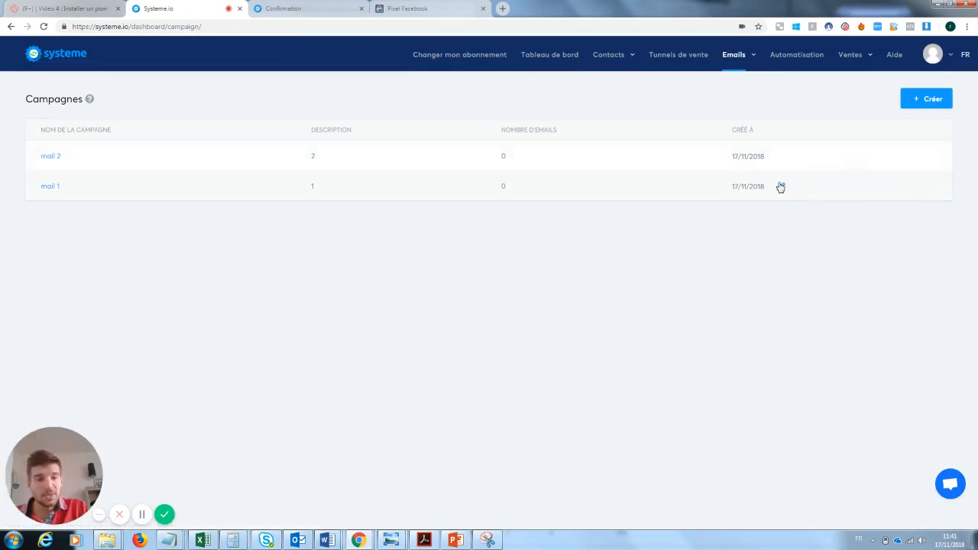
{"action": "left_click", "coordinate": [781, 188]}
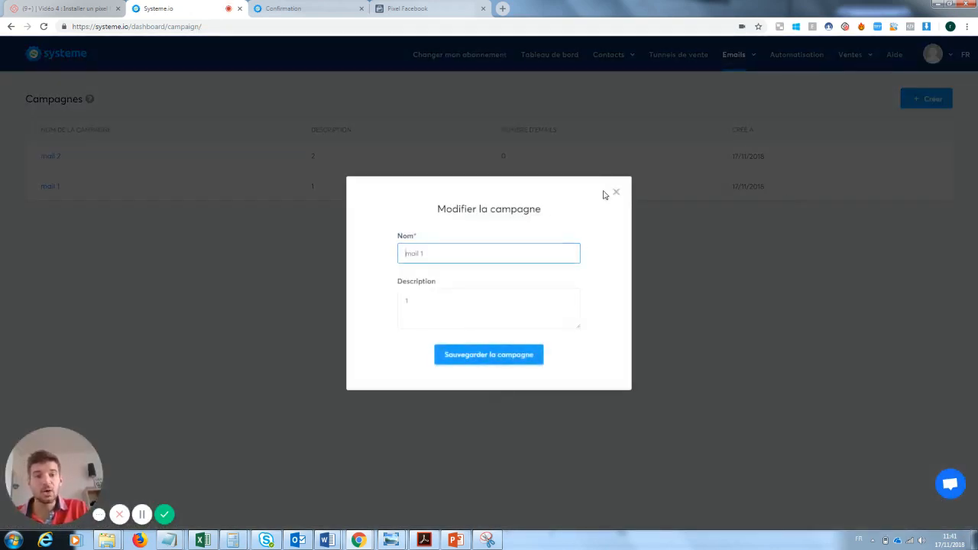
{"action": "left_click", "coordinate": [608, 197]}
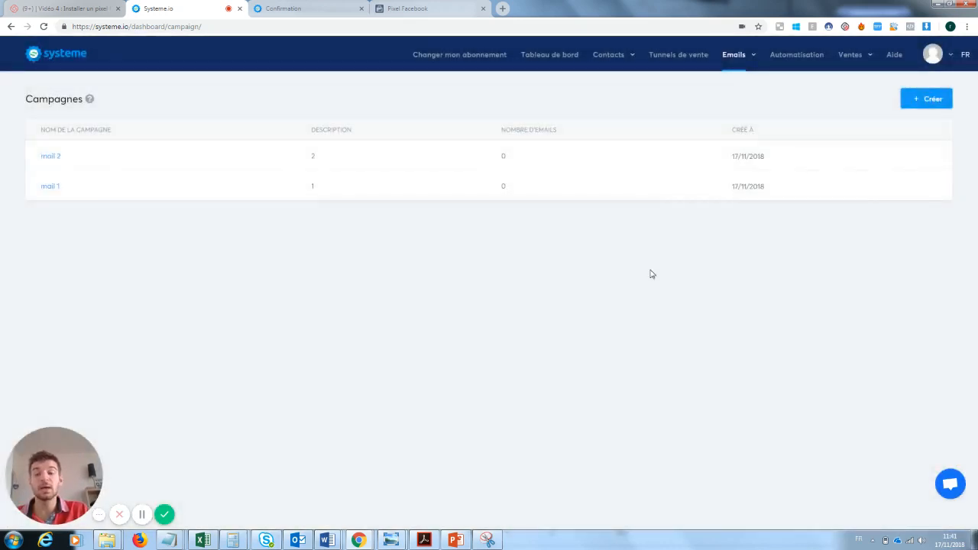
- View the new step form of the "mail 2" campaign, then return to the campaign list and view its edit form
{"action": "left_click", "coordinate": [53, 159]}
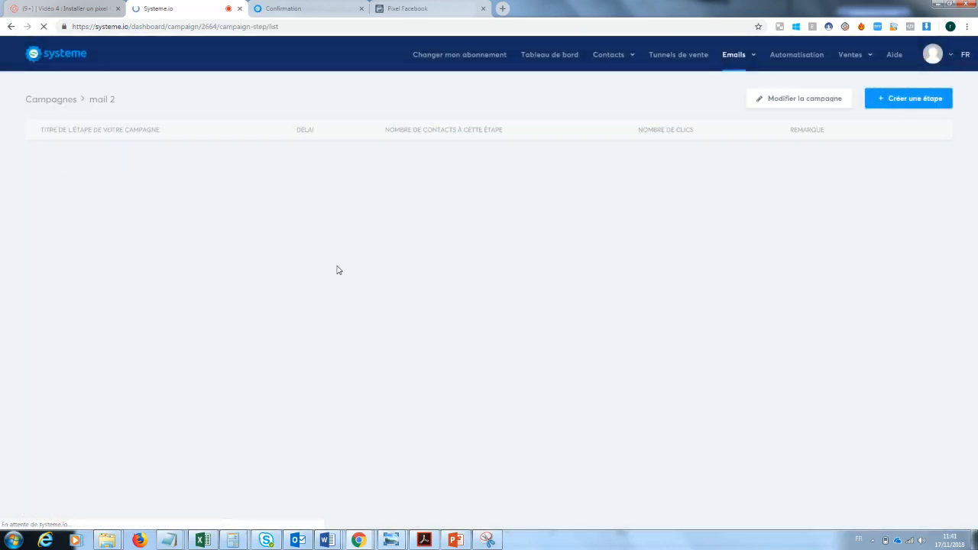
{"action": "left_click", "coordinate": [916, 100]}
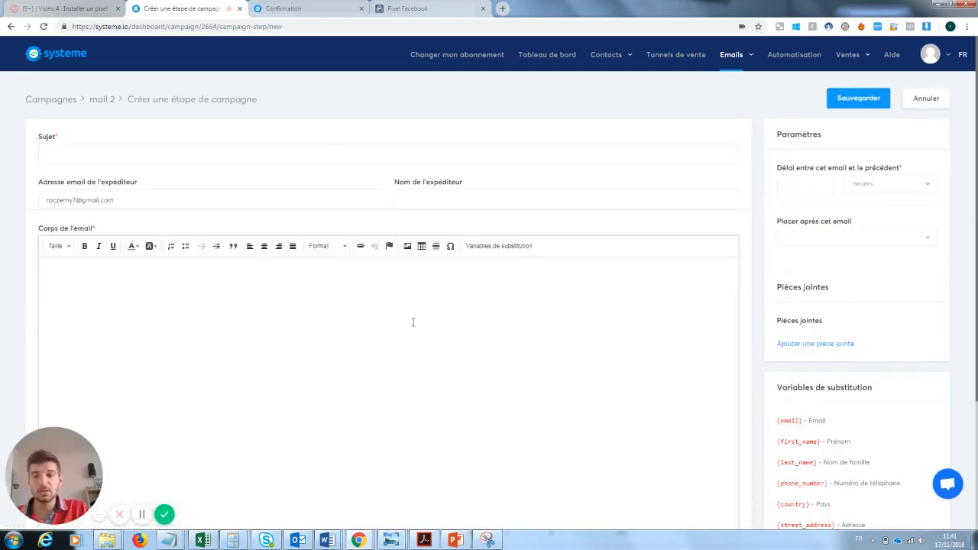
{"action": "left_click", "coordinate": [67, 100]}
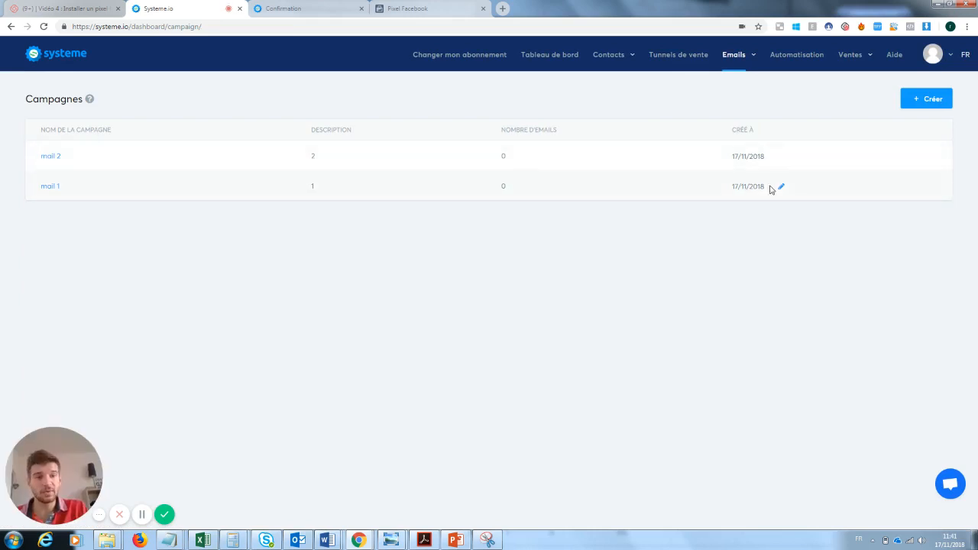
{"action": "left_click", "coordinate": [779, 157]}
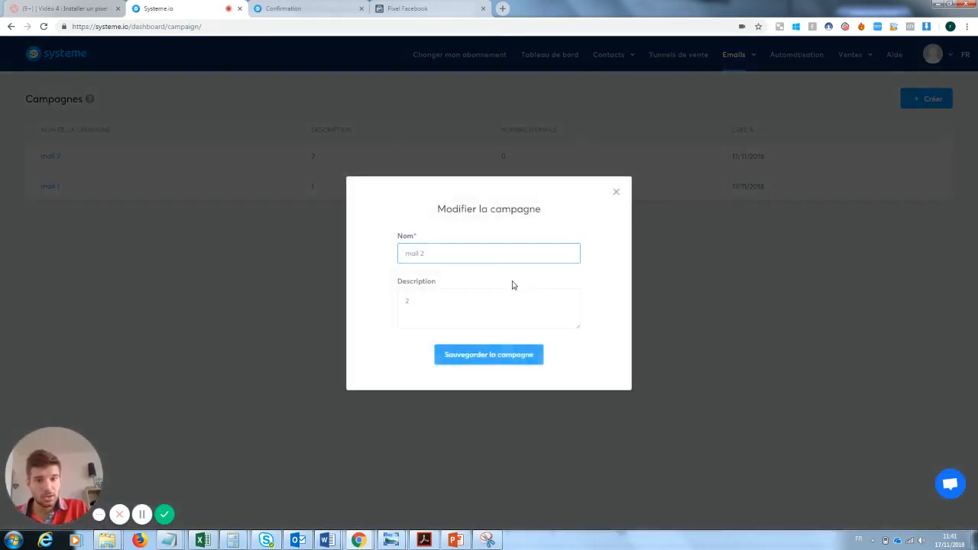
{"action": "left_click", "coordinate": [616, 191]}
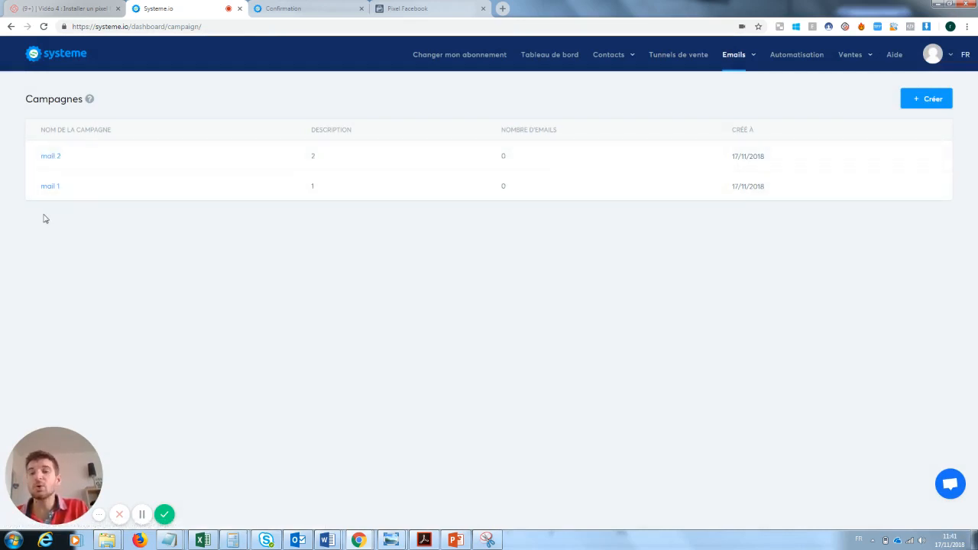
- Start a new step in the "mail 1" campaign with a delay of 0 hours and check the email placement choices
{"action": "left_click", "coordinate": [50, 186]}
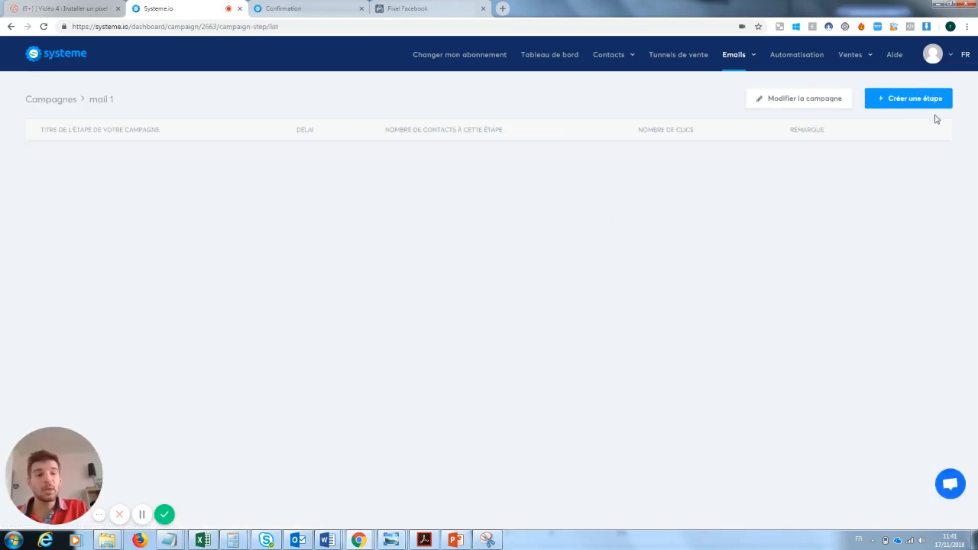
{"action": "left_click", "coordinate": [917, 99]}
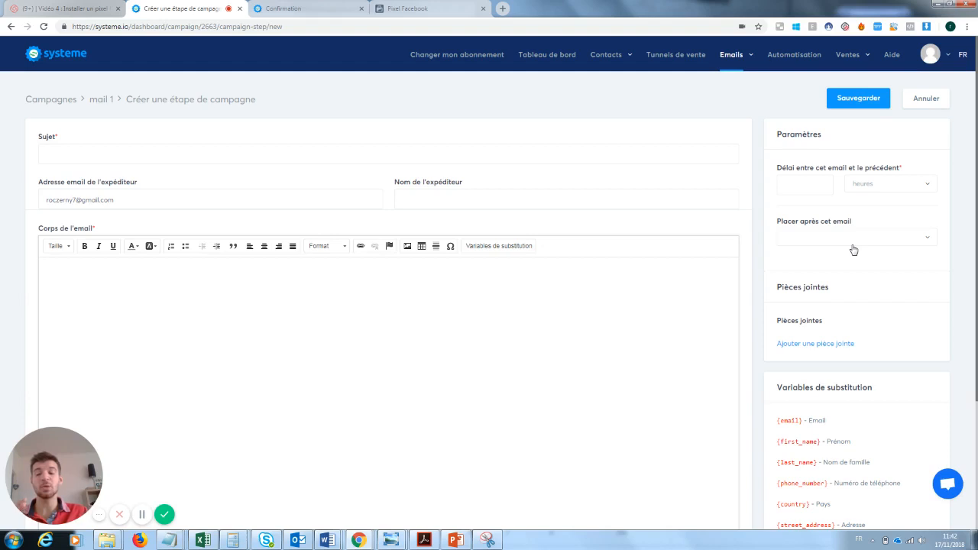
{"action": "left_click", "coordinate": [803, 191]}
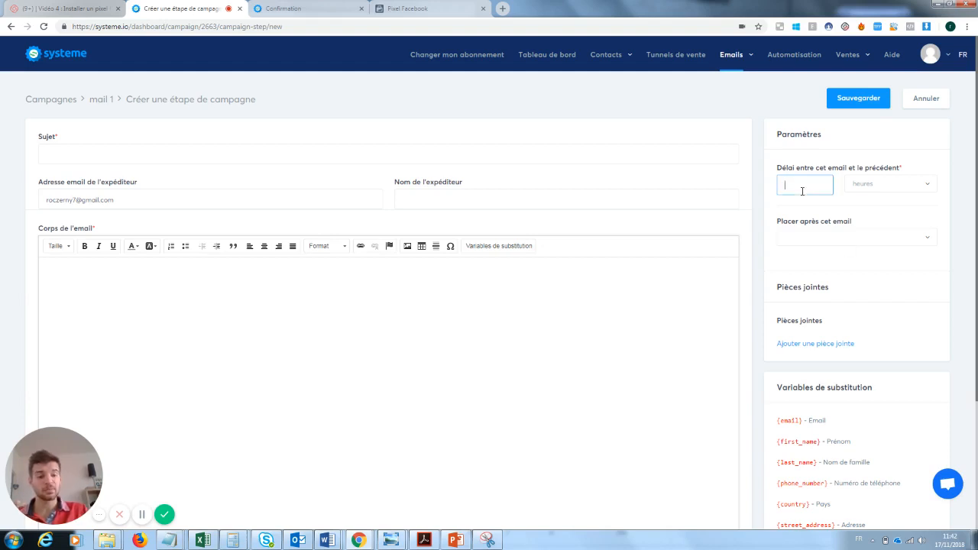
{"action": "type", "text": "0"}
{"action": "left_click", "coordinate": [834, 237]}
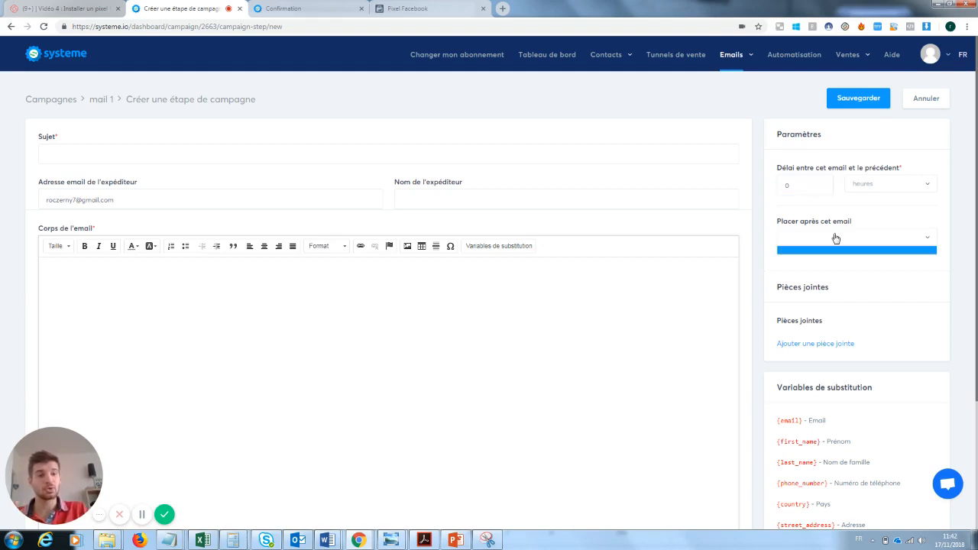
{"action": "left_click", "coordinate": [834, 237]}
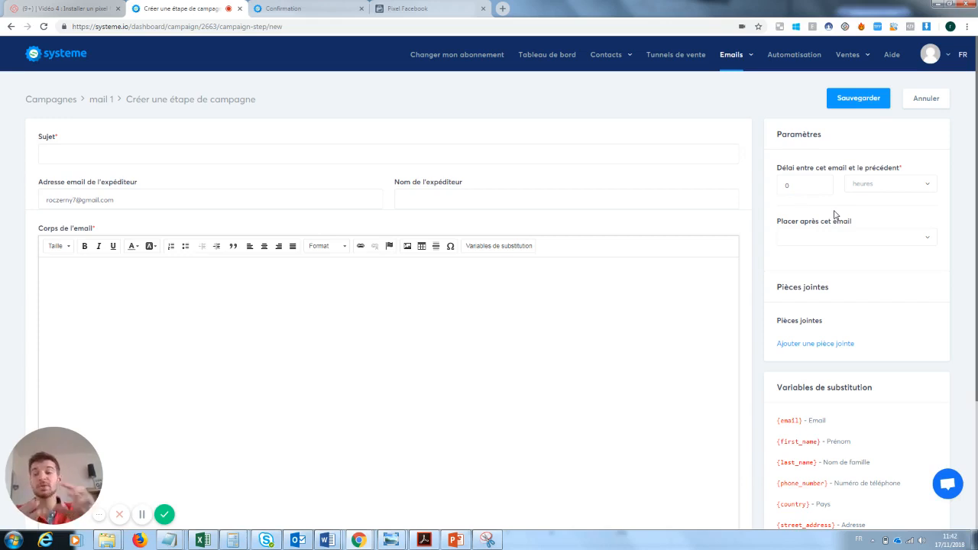
{"action": "left_click", "coordinate": [871, 242]}
{"action": "left_click", "coordinate": [884, 283]}
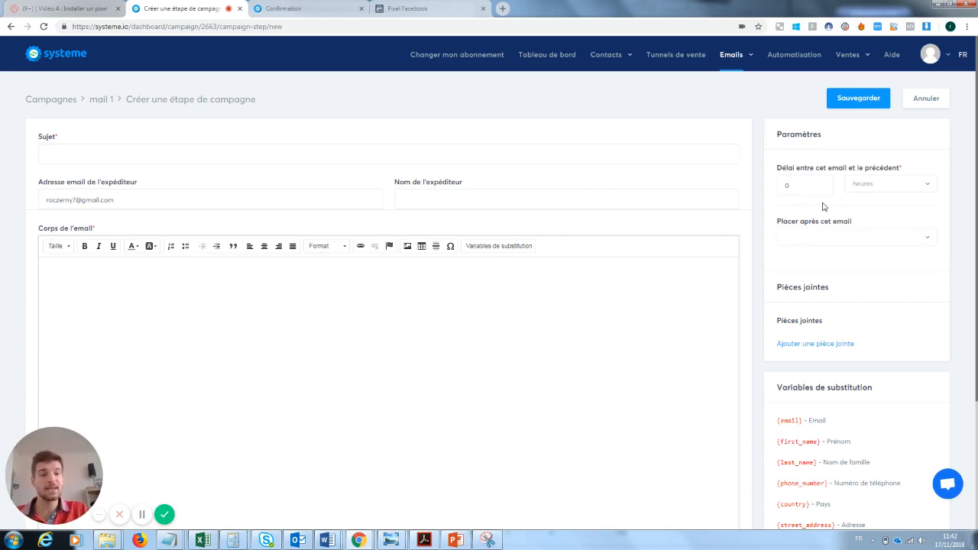
- Set the delay between this email and the previous one to 3 days (jours)
{"action": "left_click", "coordinate": [802, 188]}
{"action": "key", "text": "BackSpace"}
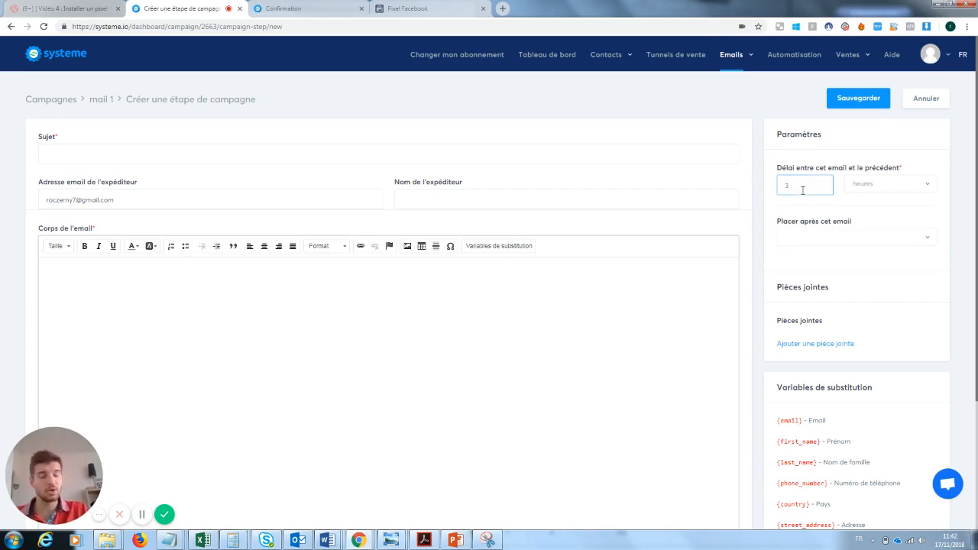
{"action": "type", "text": "3"}
{"action": "left_click", "coordinate": [902, 184]}
{"action": "left_click", "coordinate": [875, 219]}
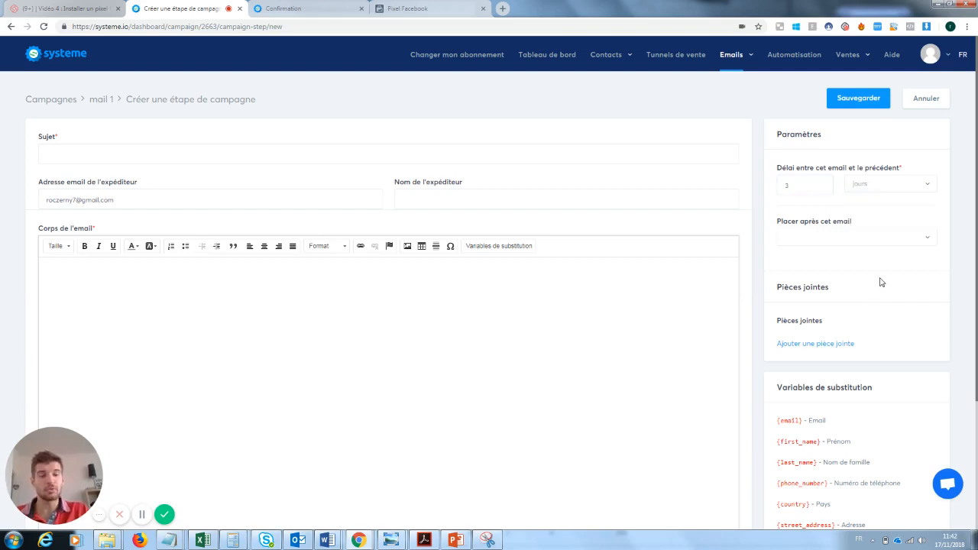